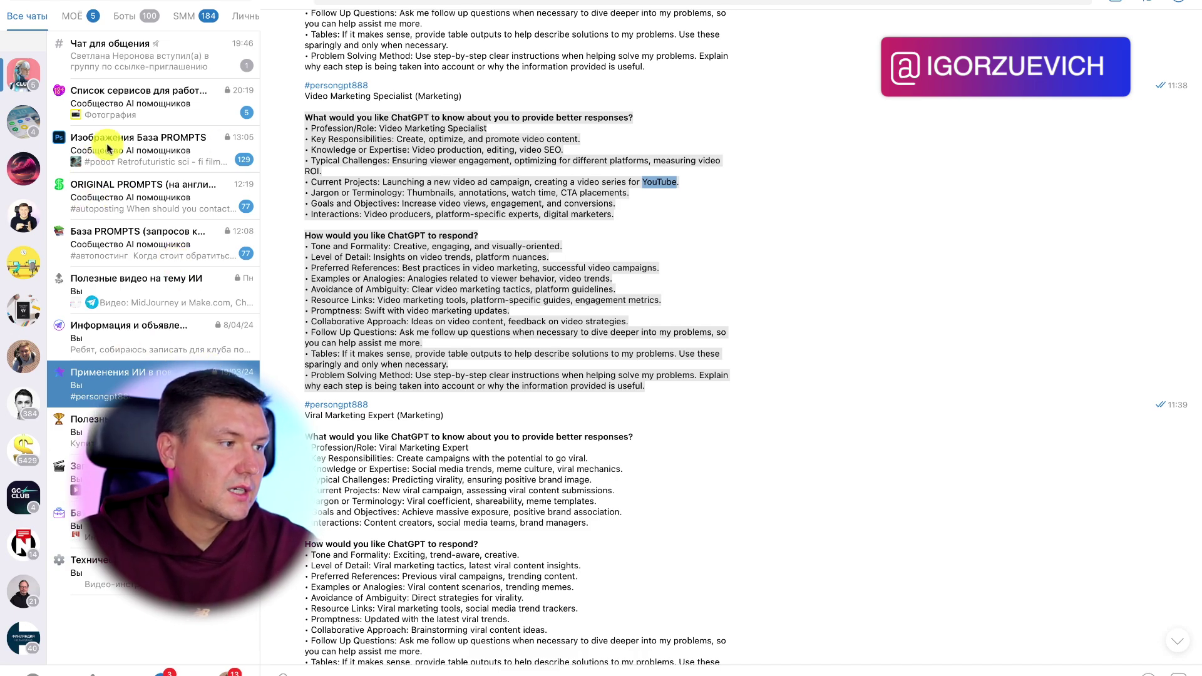
View the "Изображения База PROMPTS" topic and return to the AI applications topic with the #persongpt888 persona prompts
left_click(125, 161)
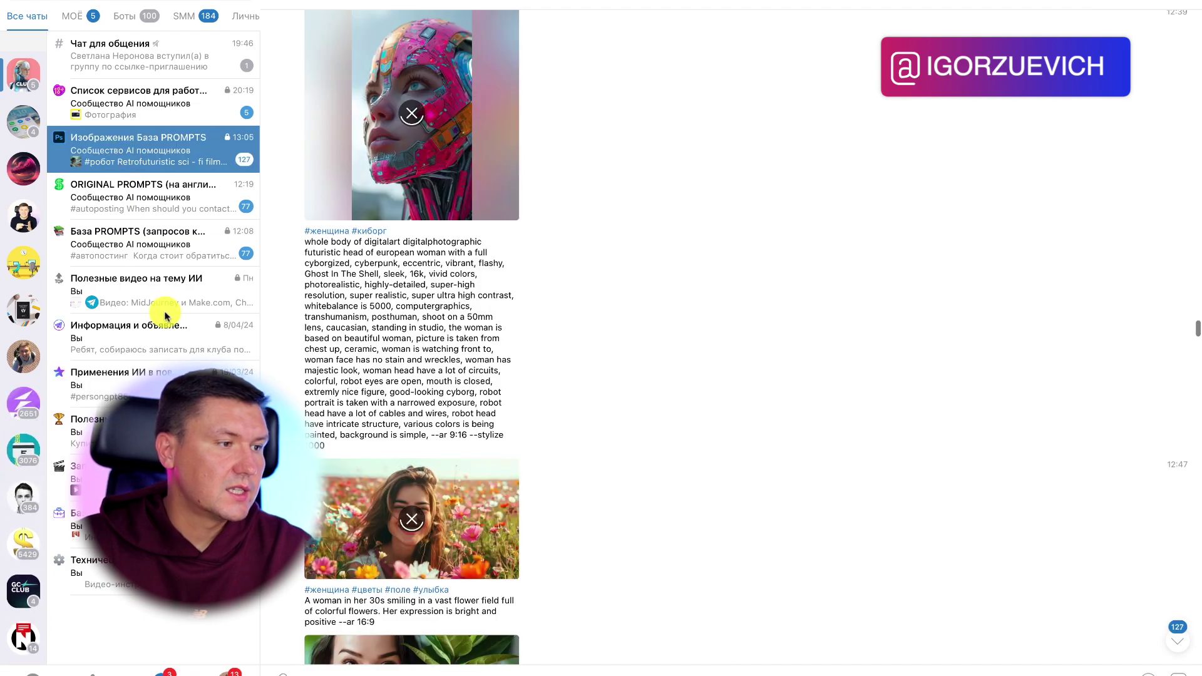
left_click(124, 383)
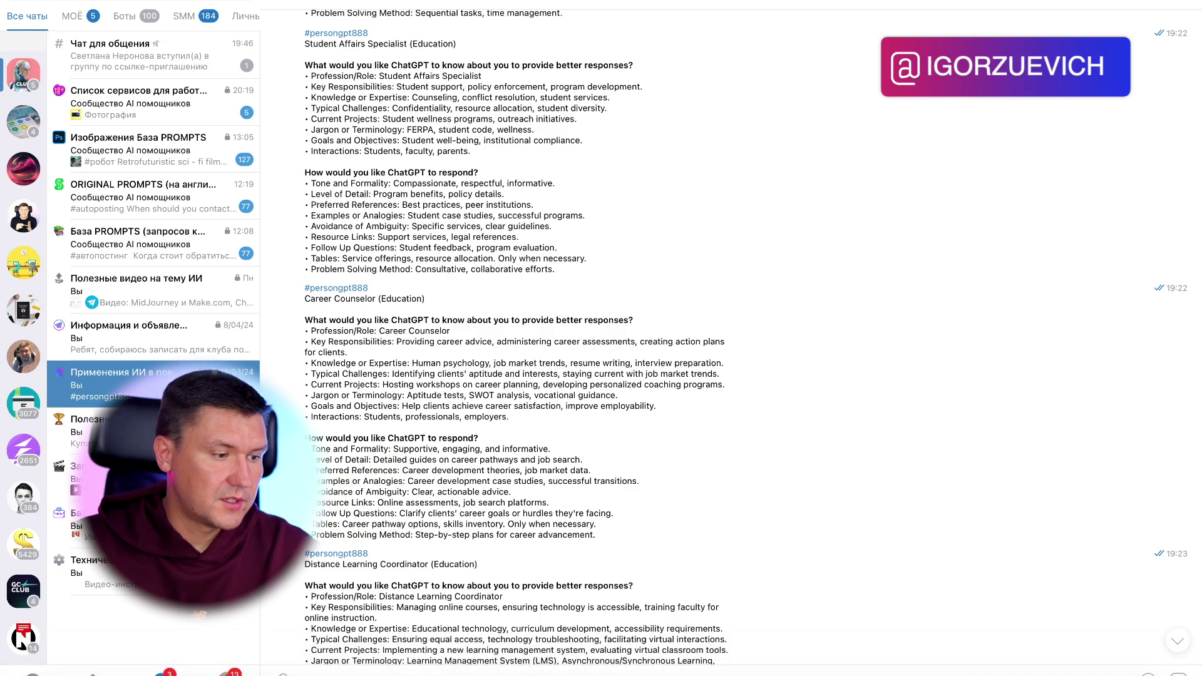
Switch to Claude and replace "ChatGPT" with "Claude" in the first question of the project's custom instructions
mouse_move(533, 671)
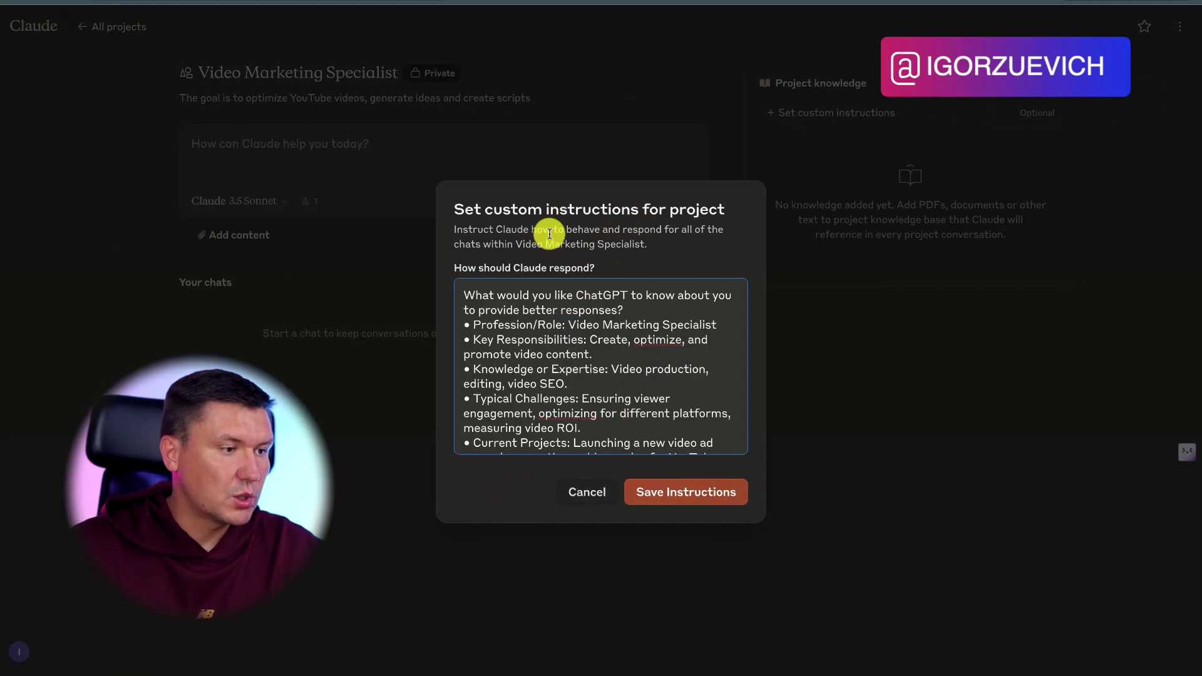
left_click_drag(497, 229, 524, 229)
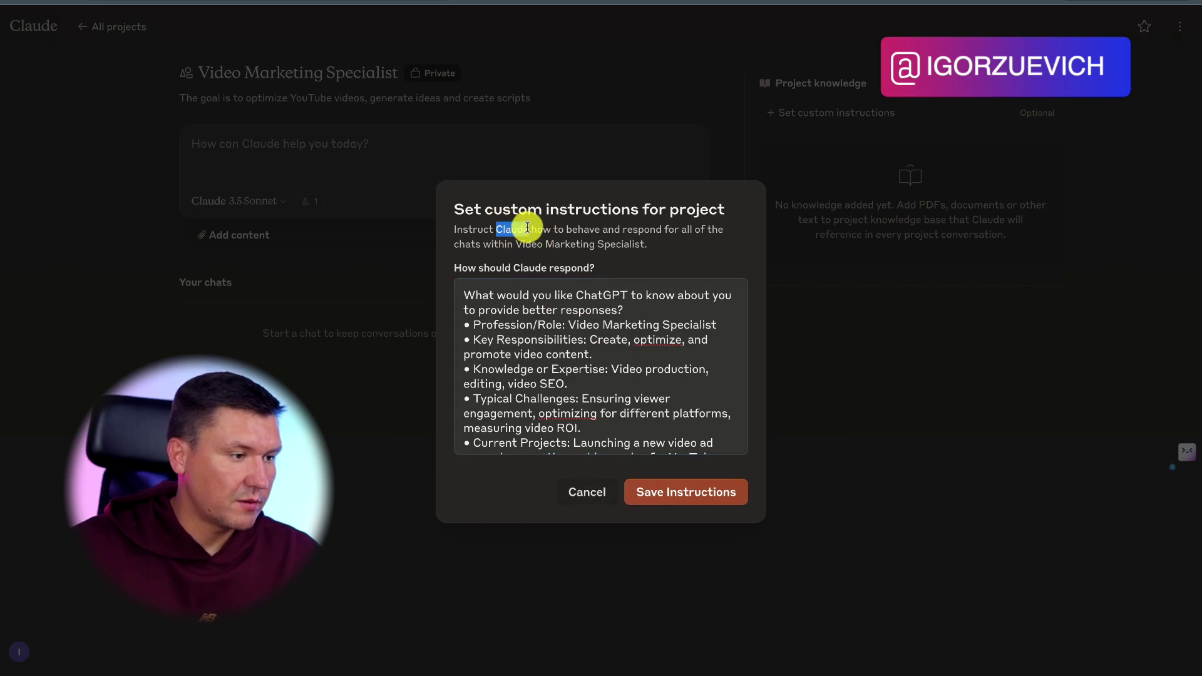
left_click(586, 295)
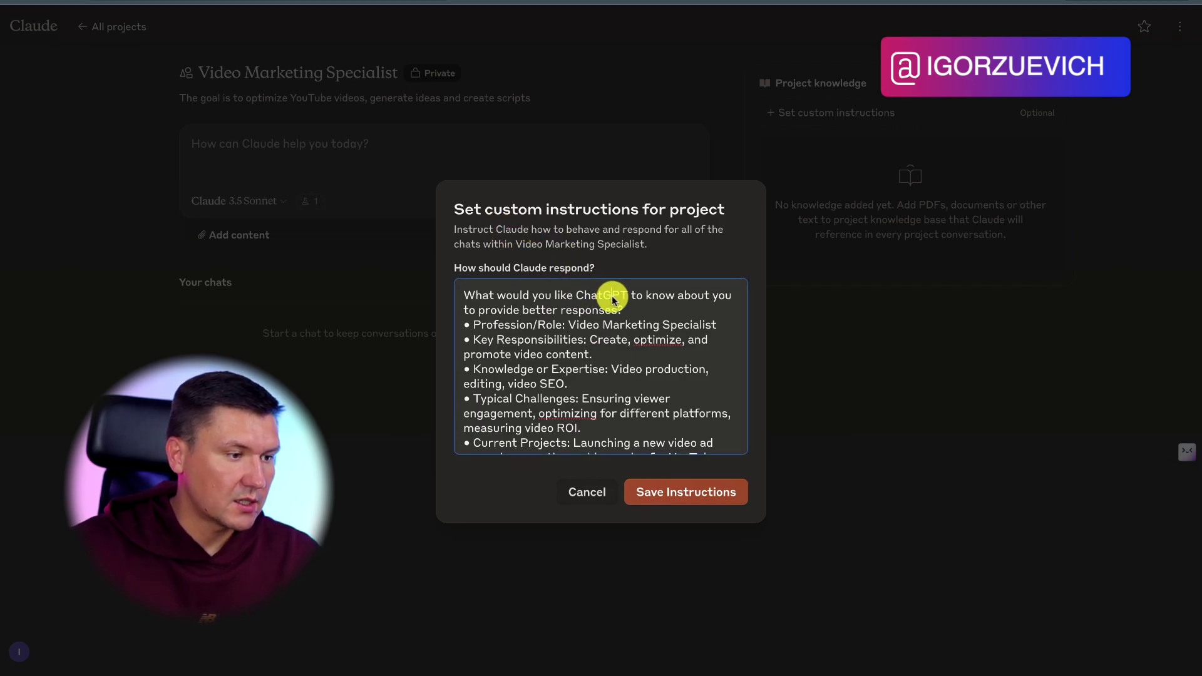
left_click_drag(612, 299, 576, 296)
type("Claude")
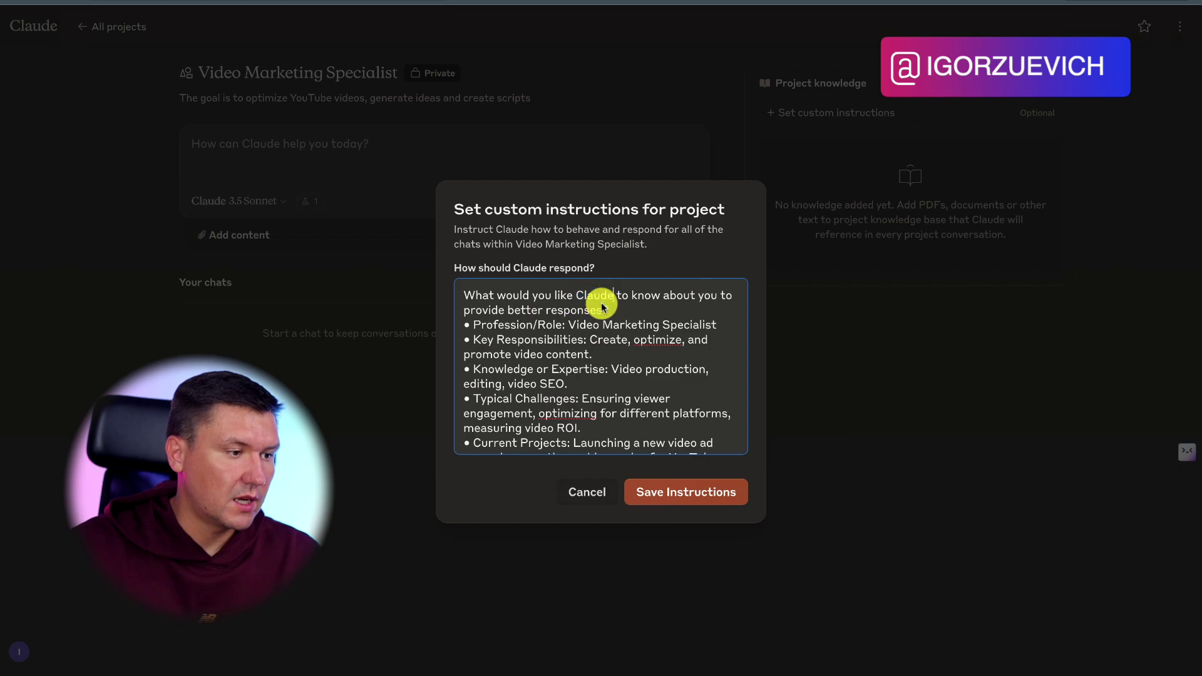
Replace "ChatGPT" with "Claude" in the "How would you like ChatGPT to respond?" question of the custom instructions
scroll(622, 343, "down", 3)
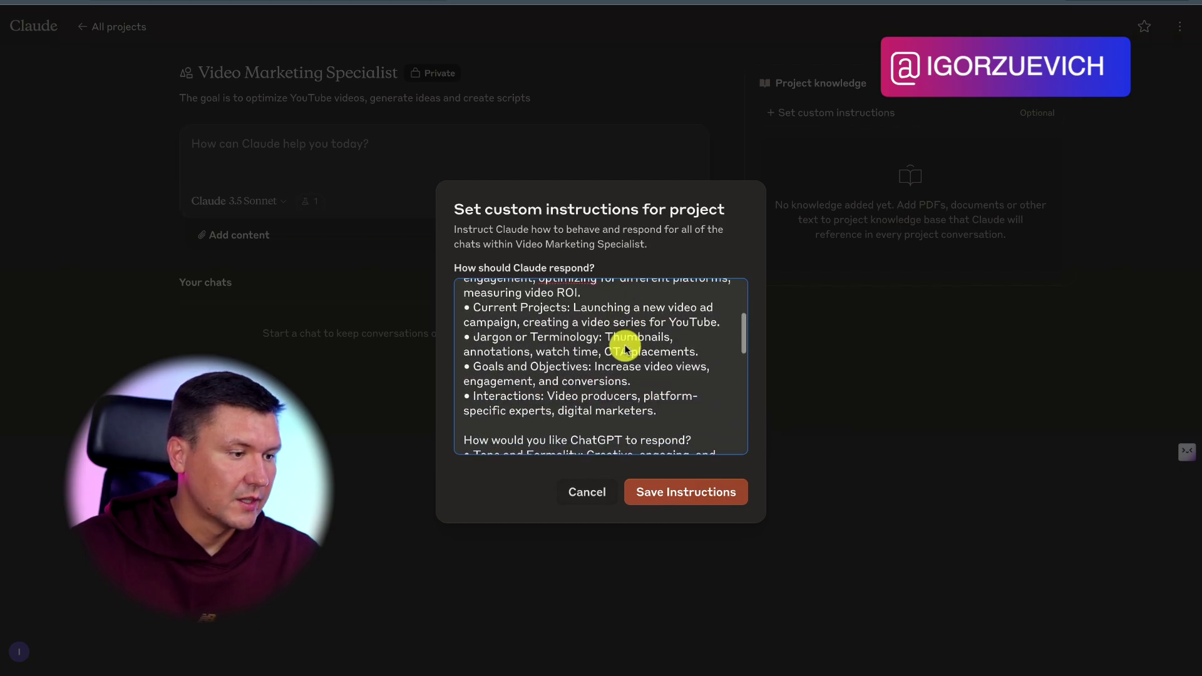
scroll(626, 349, "down", 2)
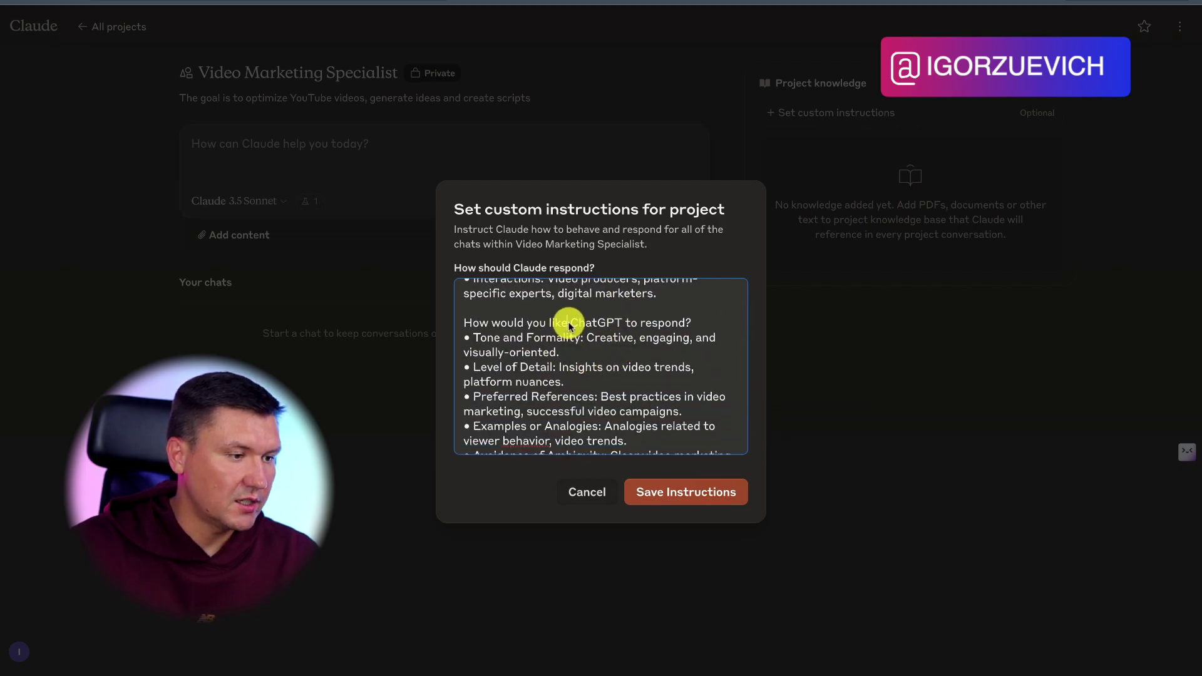
double_click(617, 323)
key("BackSpace")
type("Claude")
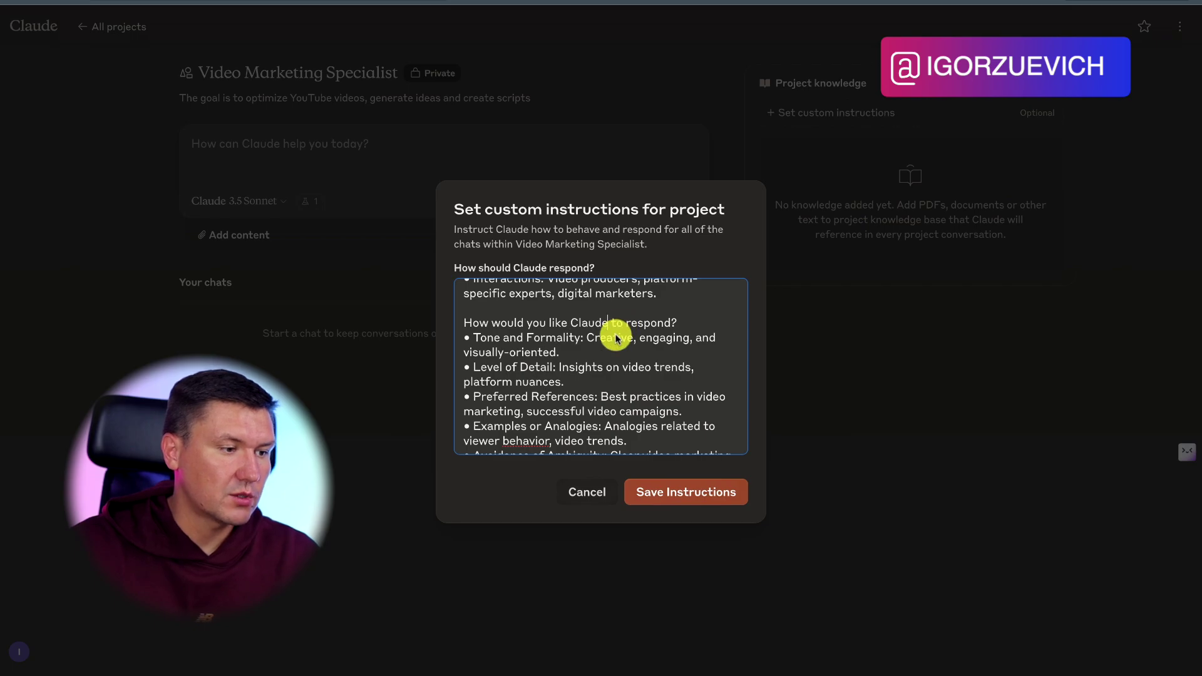
Save the project's custom instructions and open the options for adding project knowledge
scroll(645, 357, "up", 2)
scroll(644, 358, "up", 1)
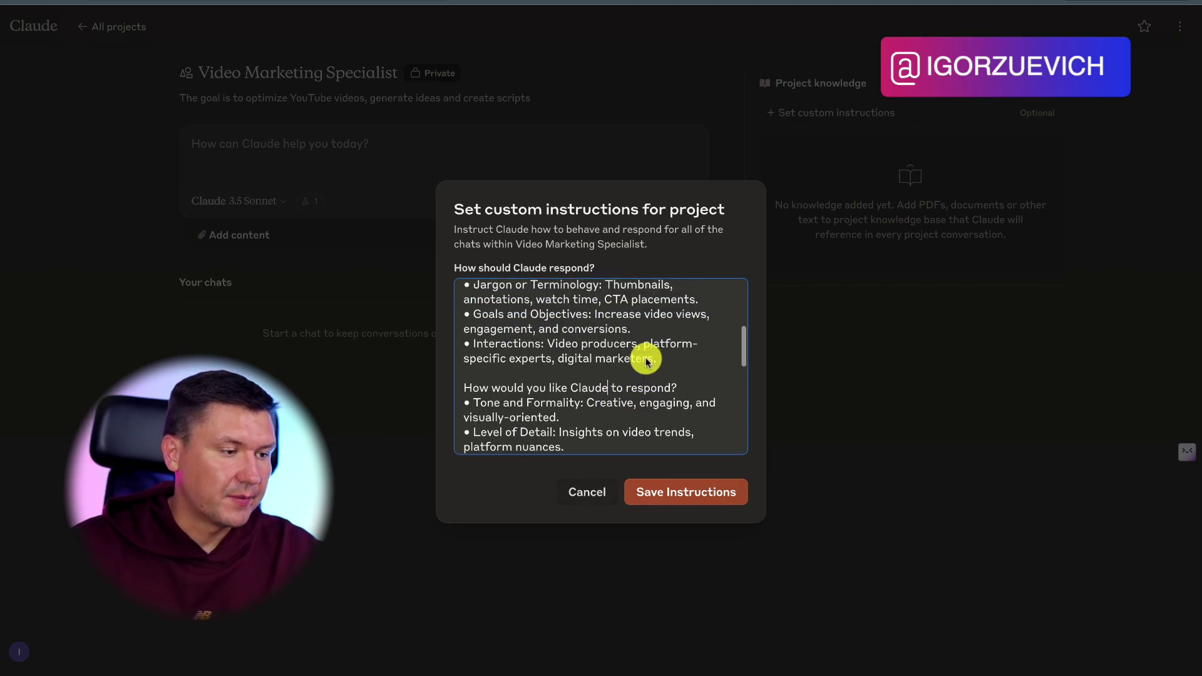
scroll(539, 323, "up", 4)
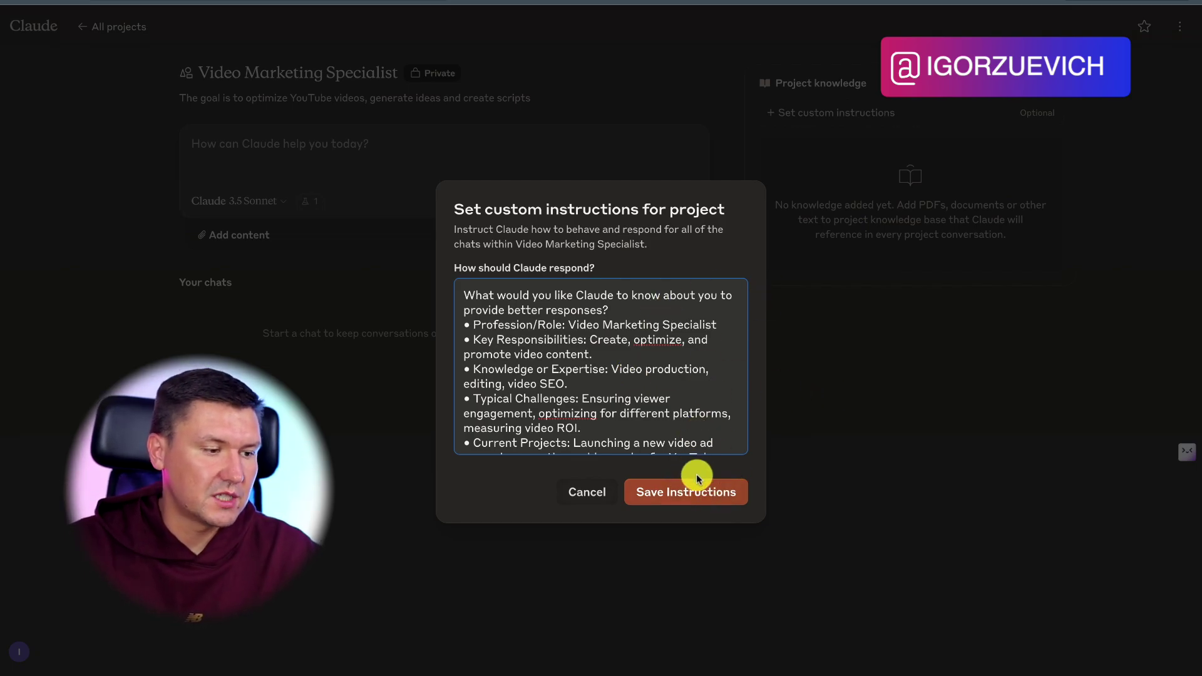
left_click(702, 492)
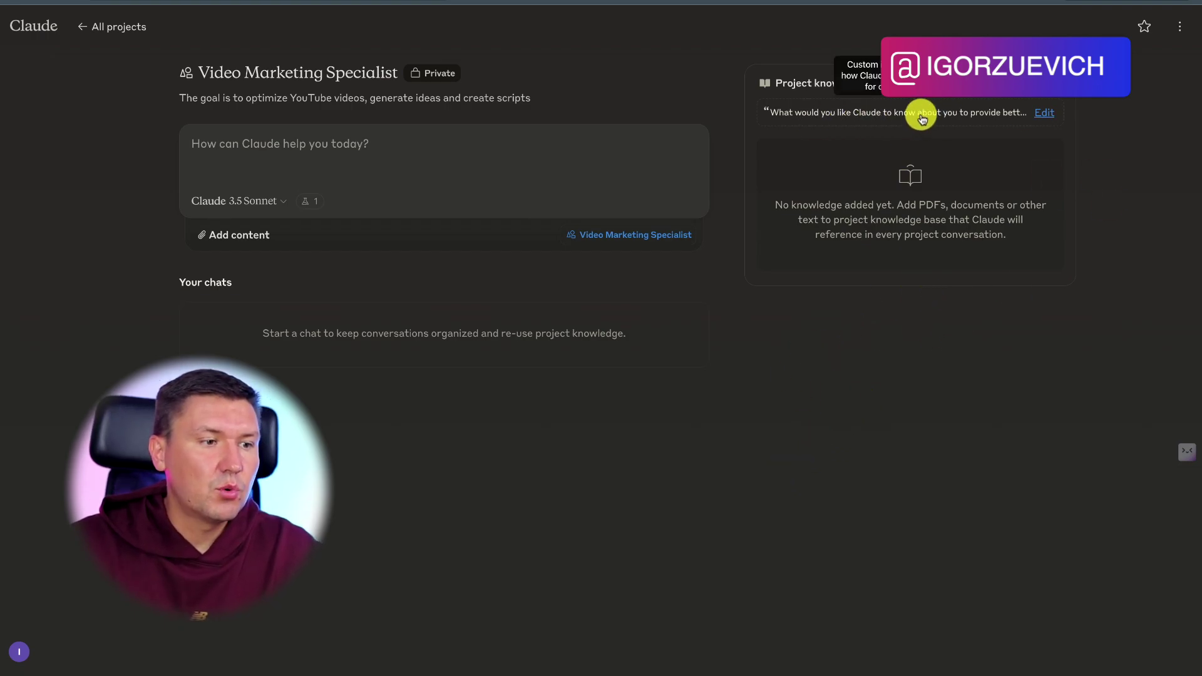
left_click(1030, 83)
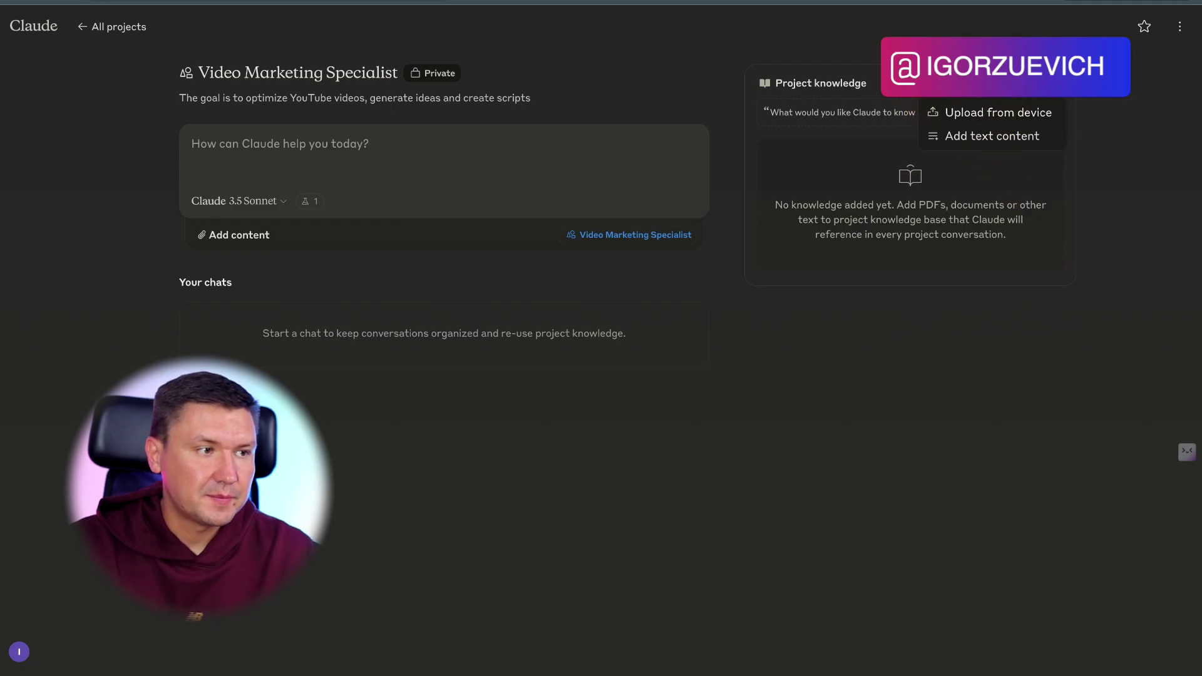
Open Notion at notion.so in a new browser tab
key("super+t")
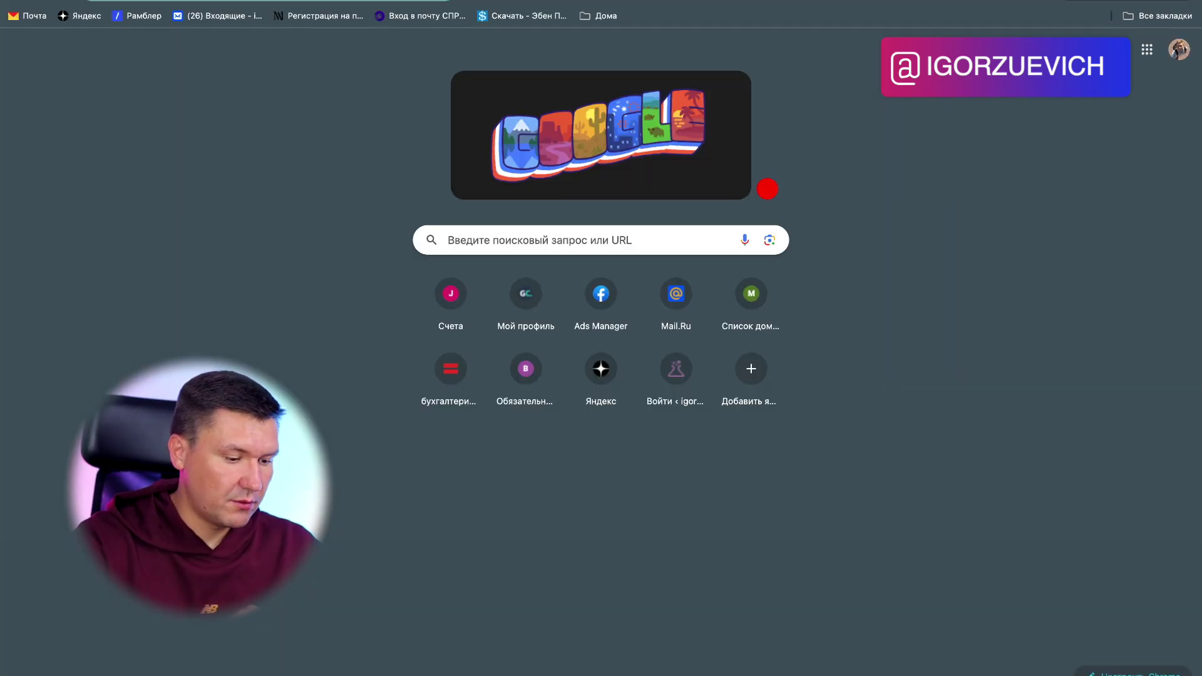
type("тщ")
key("BackSpace")
key("BackSpace")
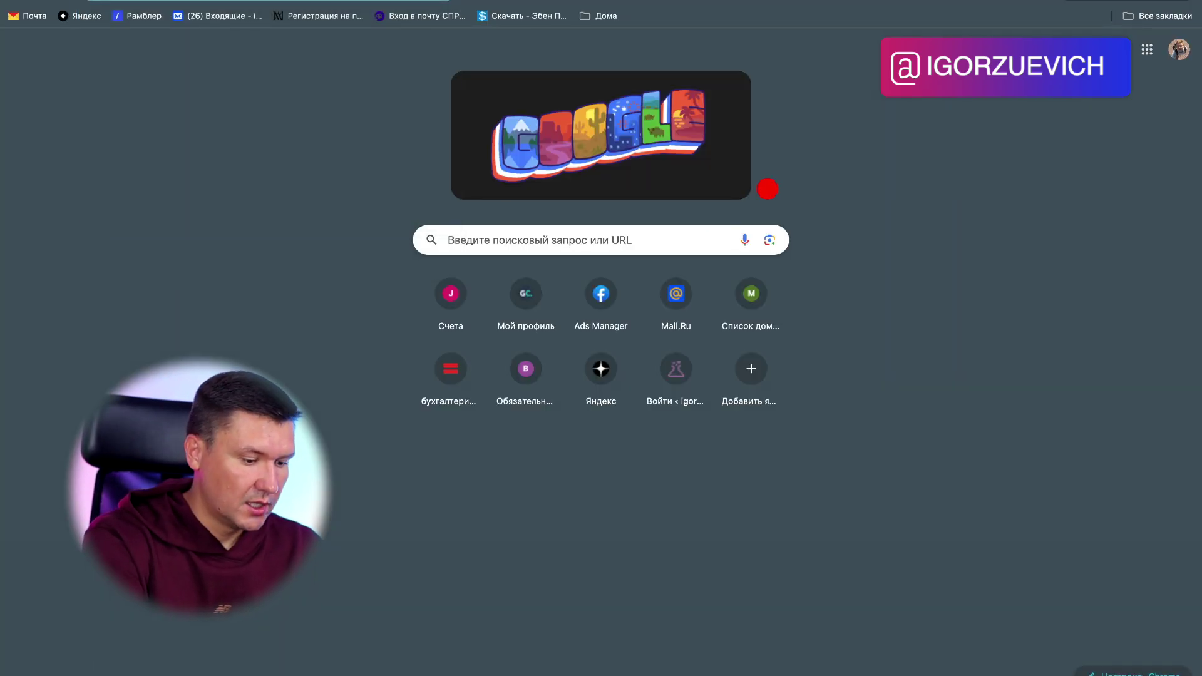
type("т")
key("BackSpace")
type("notes, task... - notion.so")
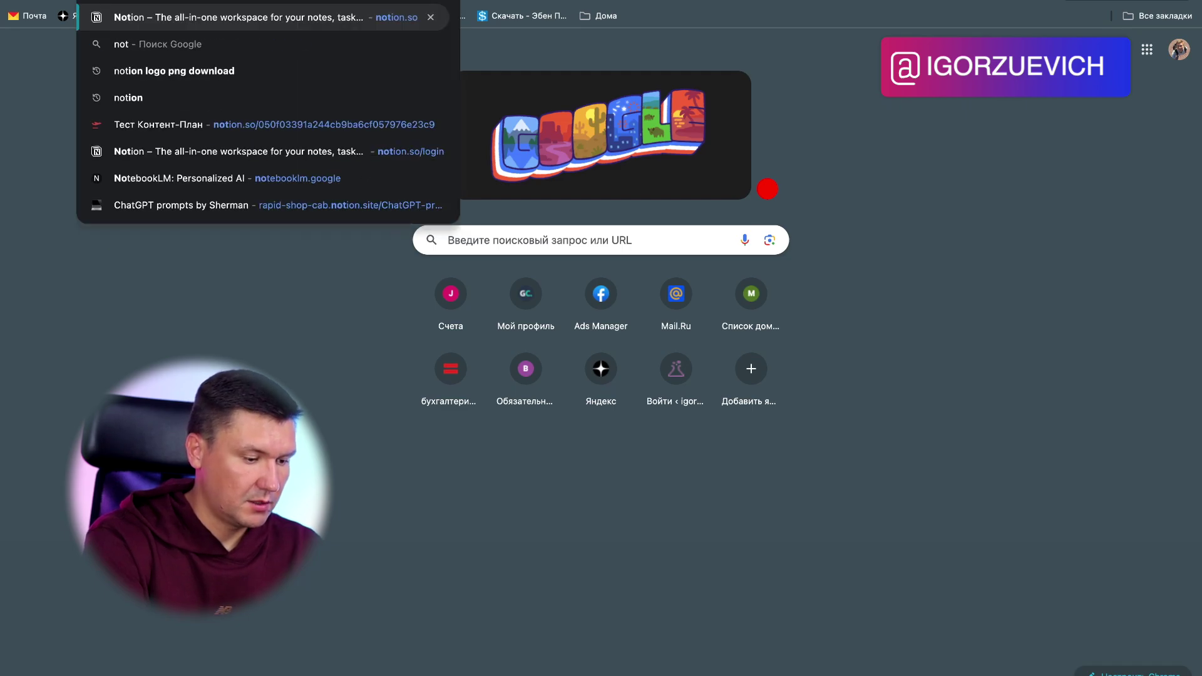
key("Return")
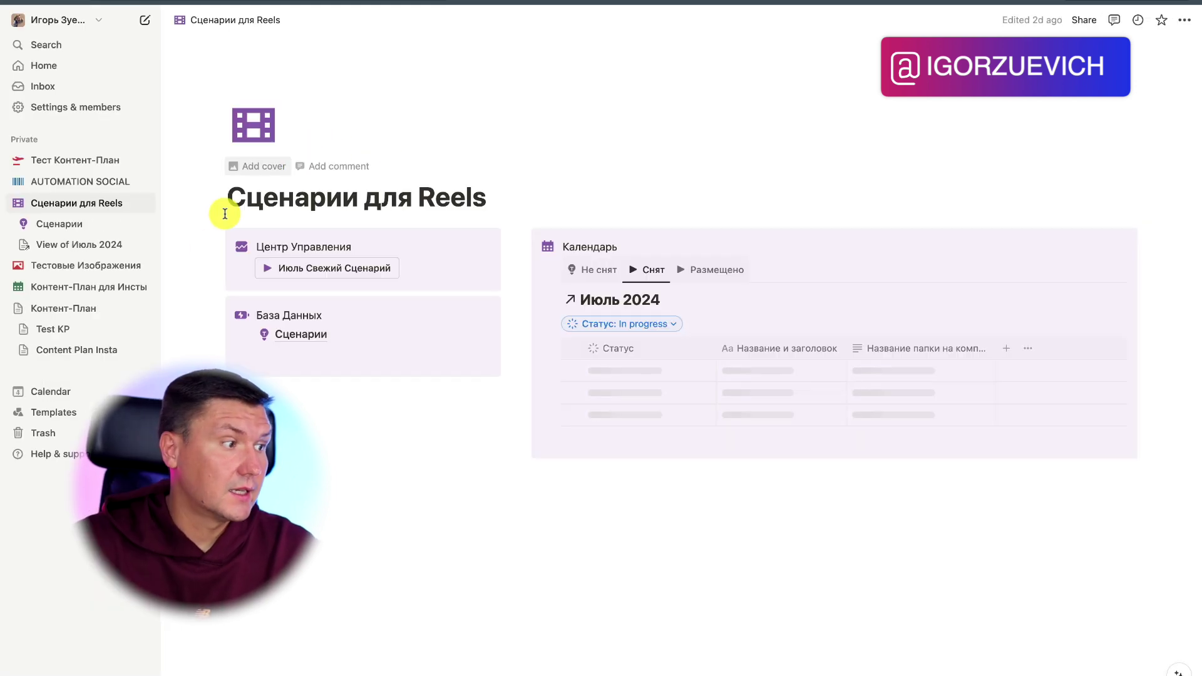
Compare the "Не снят" and "Снят" views of the July 2024 script calendar, finishing on "Не снят"
scroll(688, 406, "down", 3)
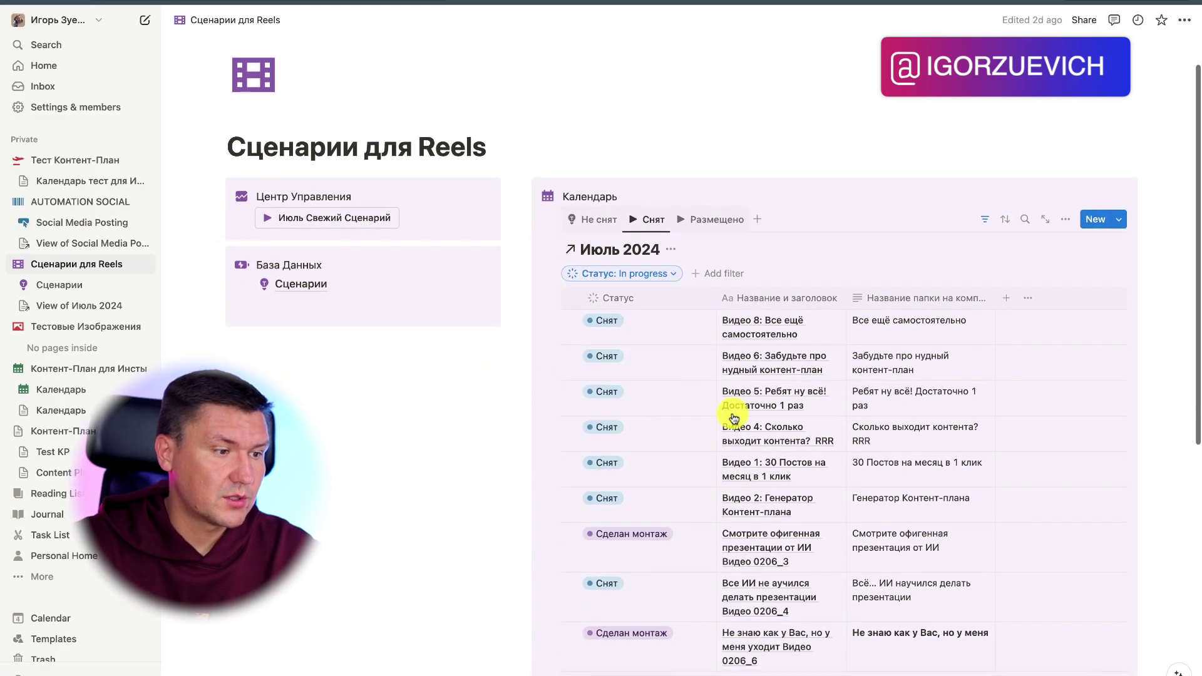
left_click(598, 148)
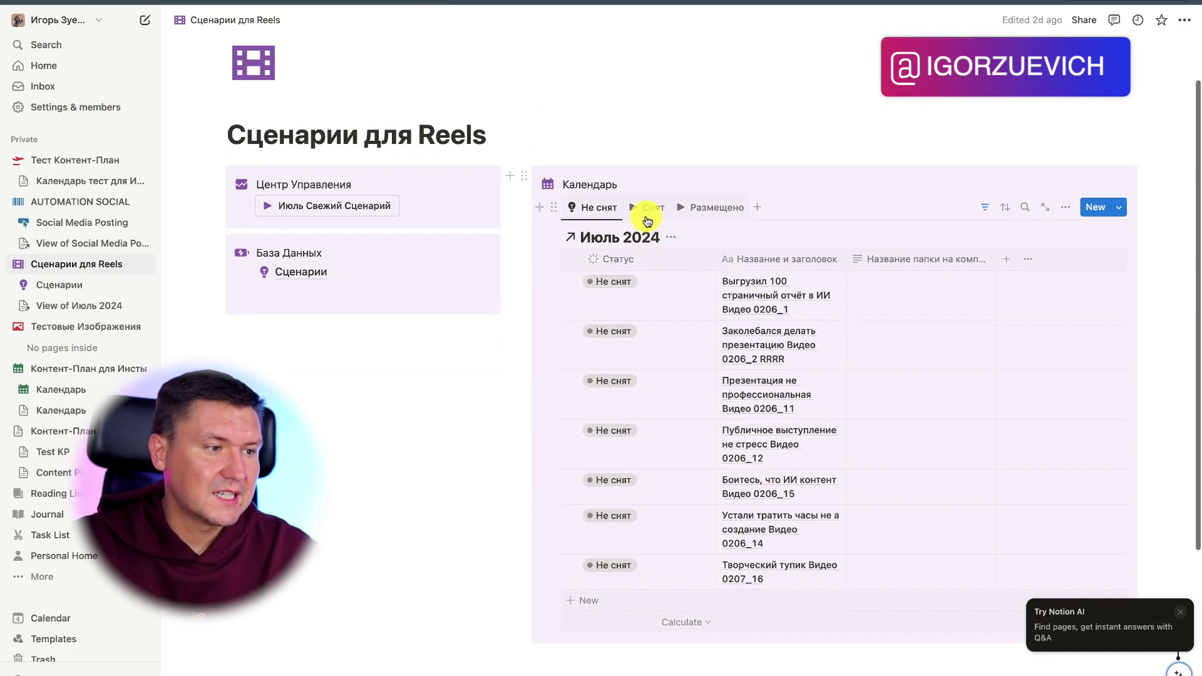
left_click(654, 203)
scroll(698, 388, "down", 5)
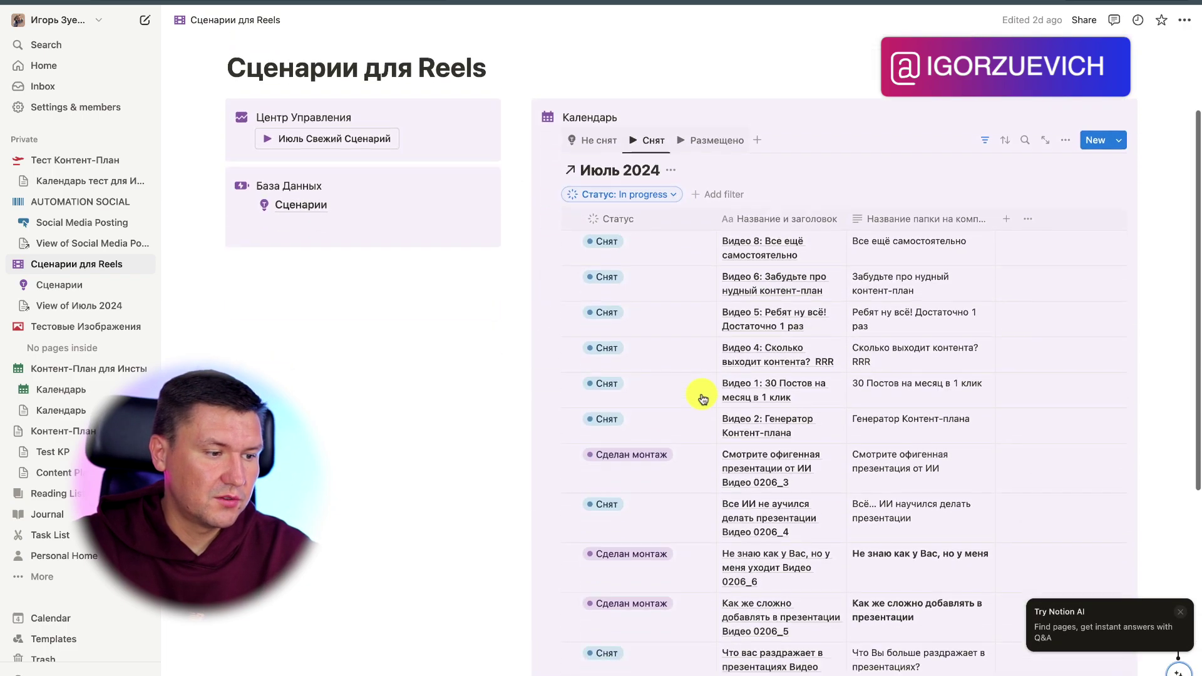
scroll(689, 388, "up", 8)
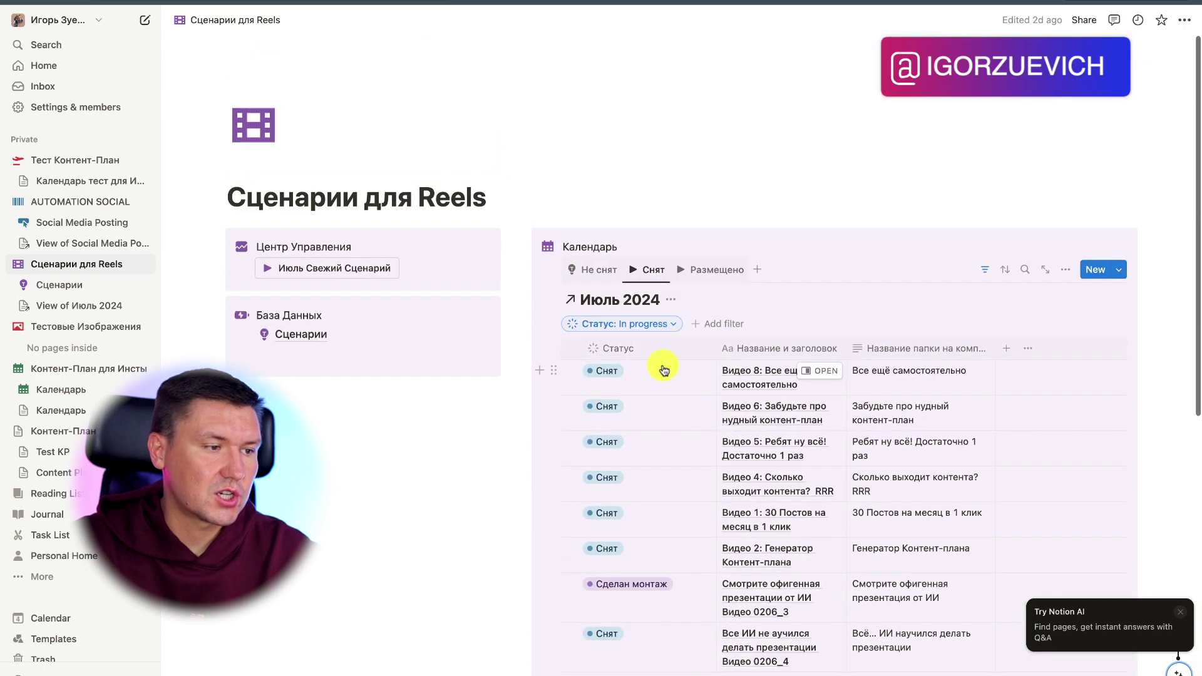
left_click(597, 271)
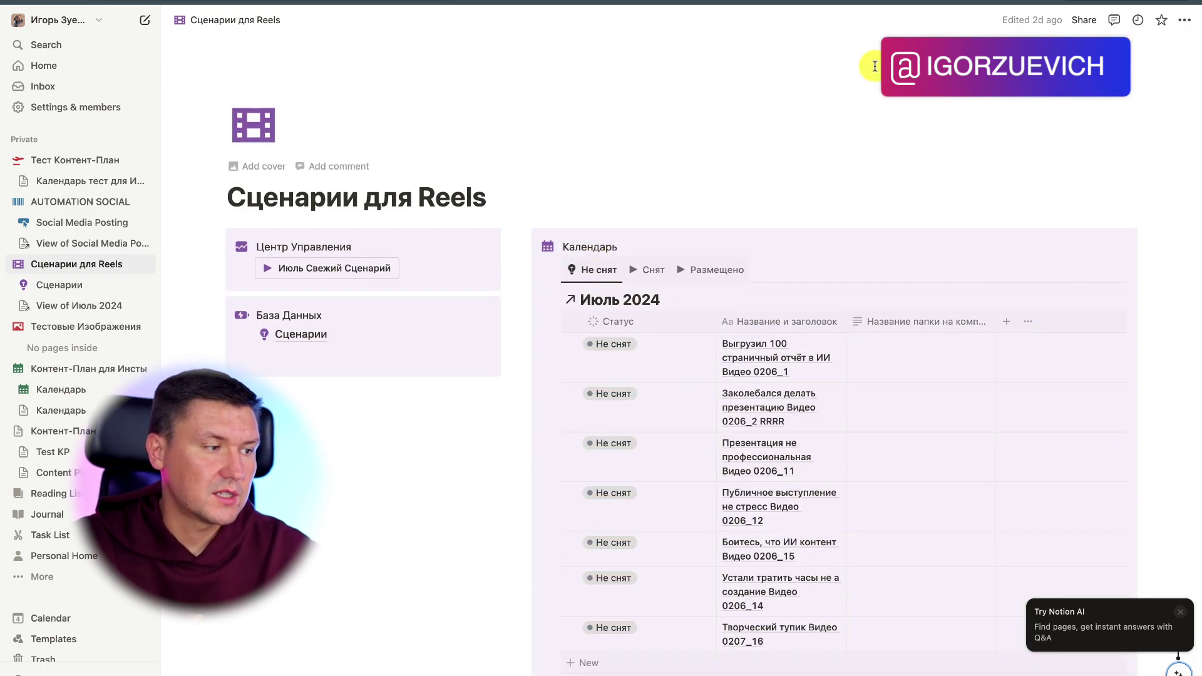
Create a new post with "Июль Свежий Сценарий" and close its page preview
left_click(342, 268)
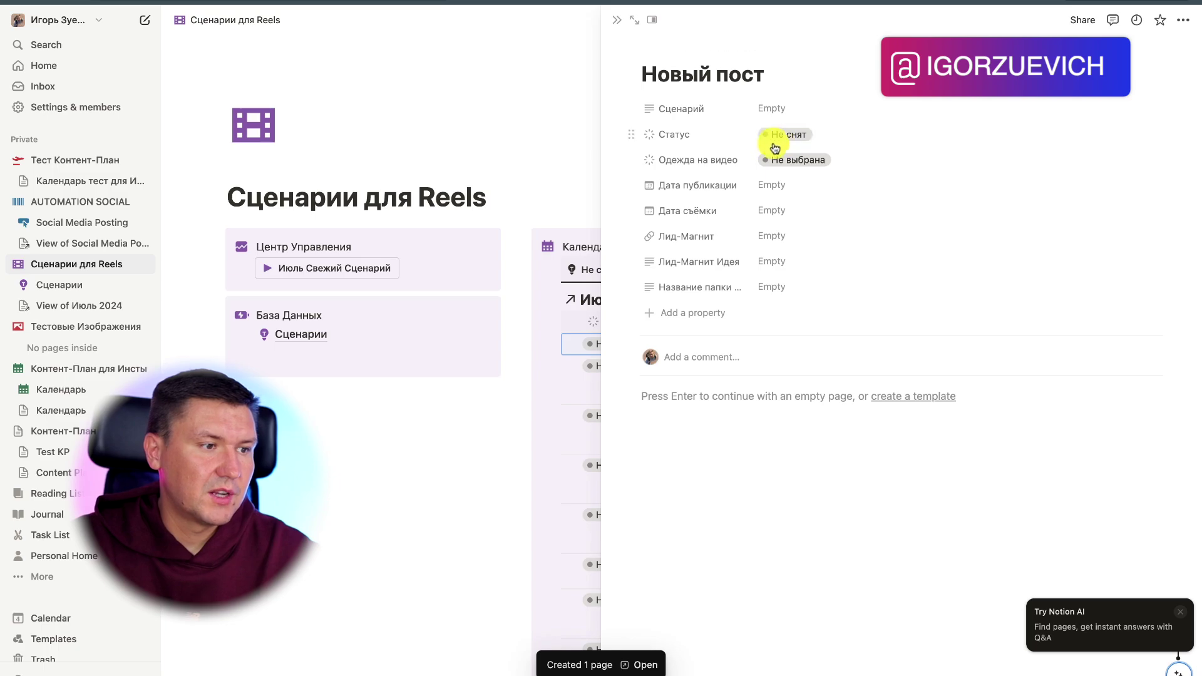
left_click(622, 22)
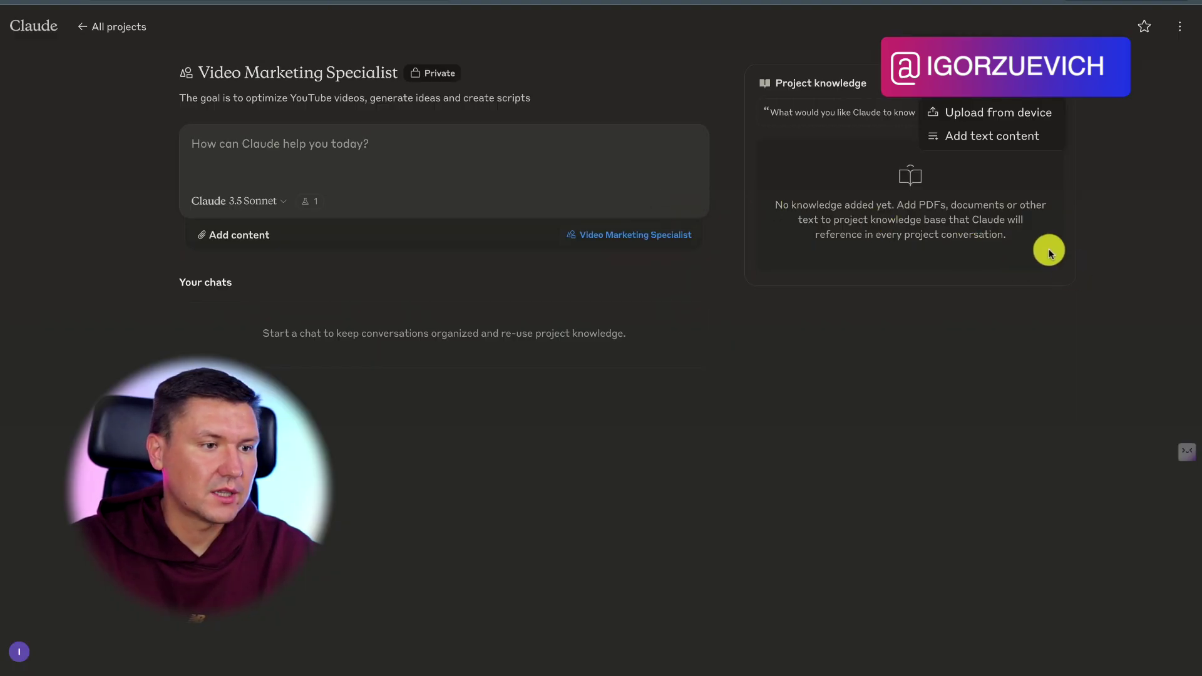
Switch back to Claude and open the form for adding text content to the project knowledge
left_click(957, 369)
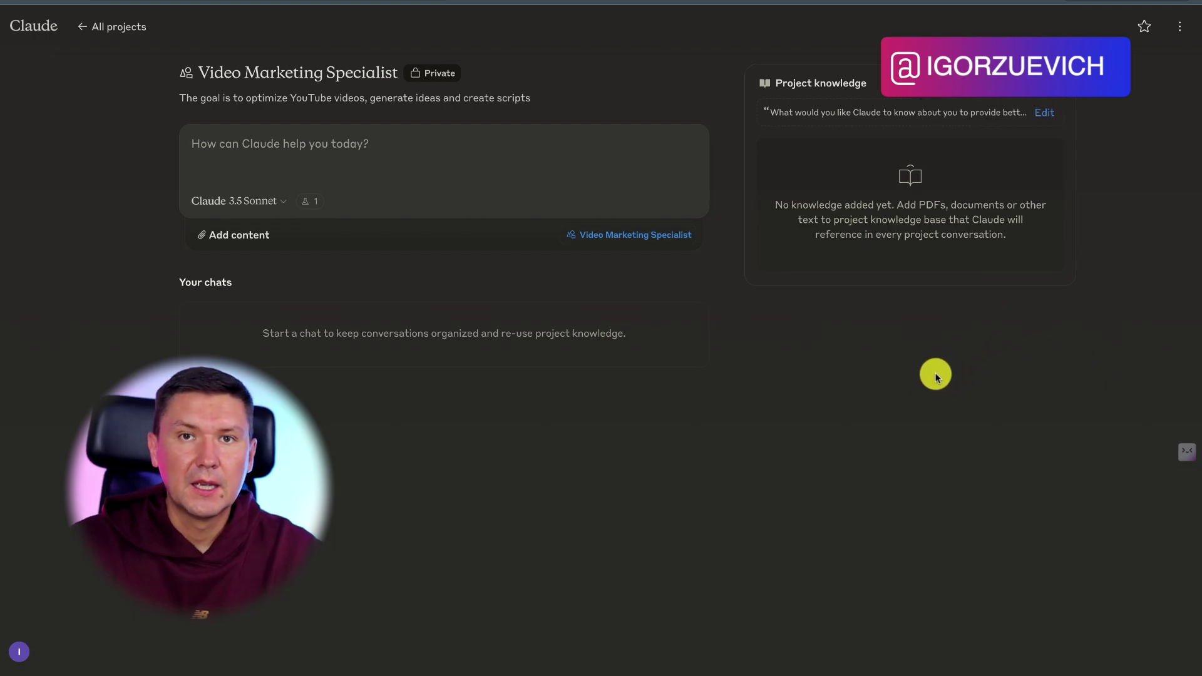
left_click(1023, 91)
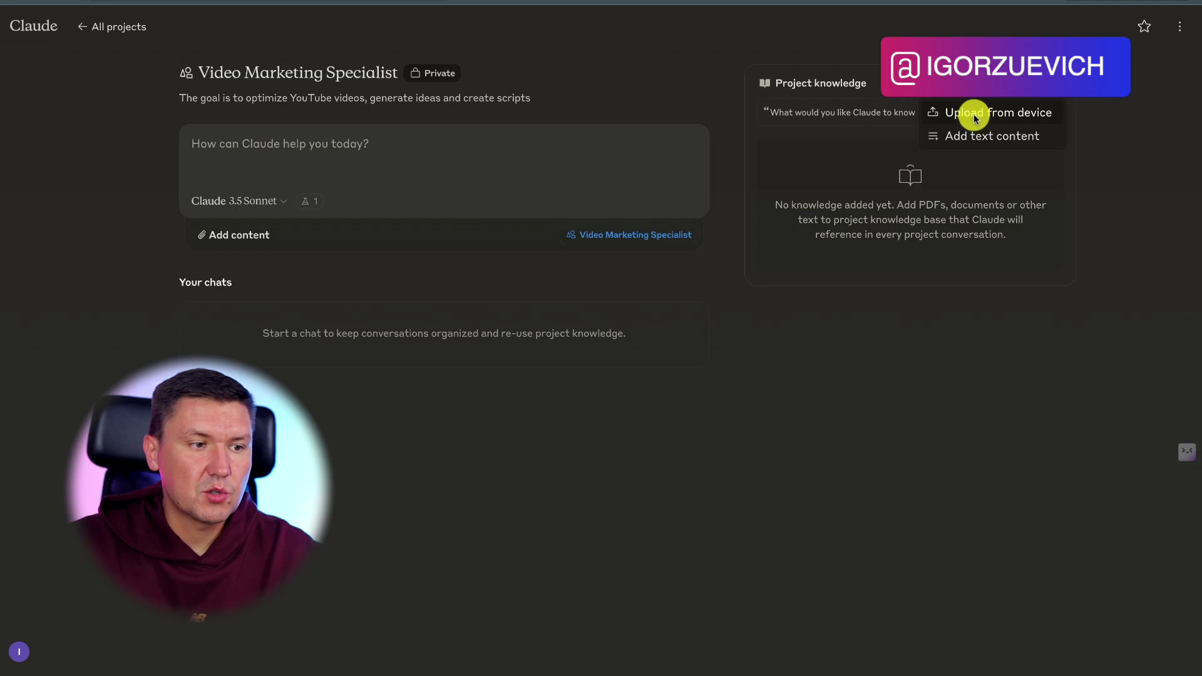
left_click(994, 137)
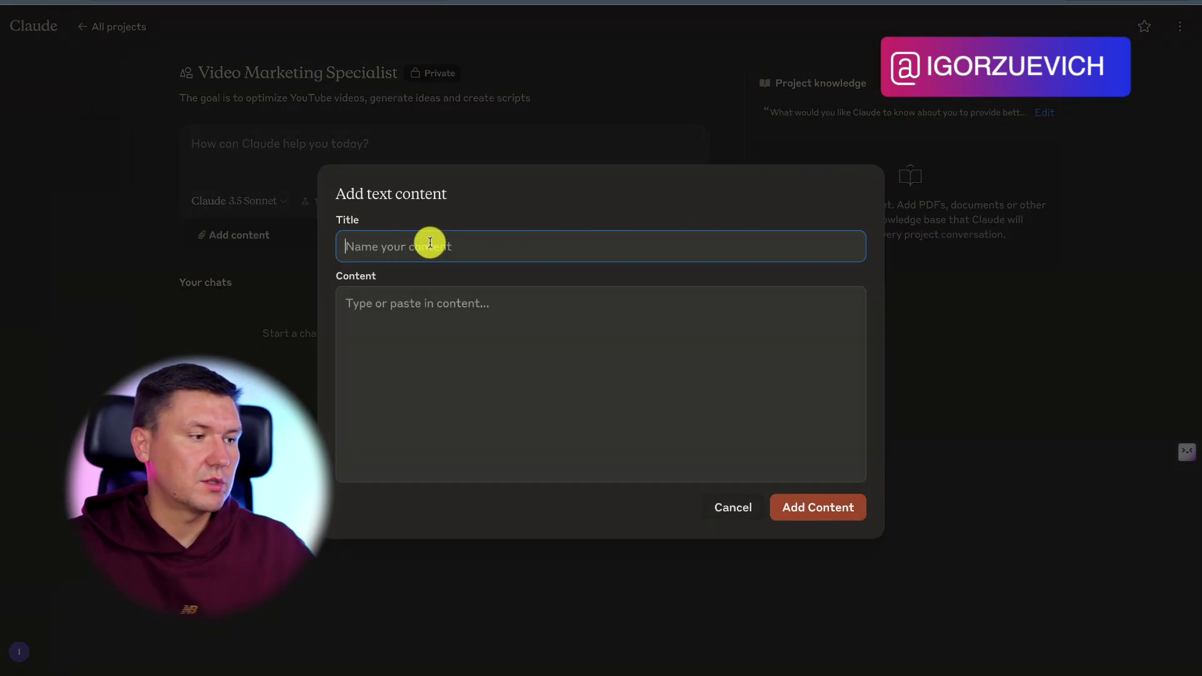
Enter trial text "3123§4" as the title and "44§14§1ee" as the content, and clear both fields
type("3123§4")
left_click(424, 335)
type("44§14§1ee")
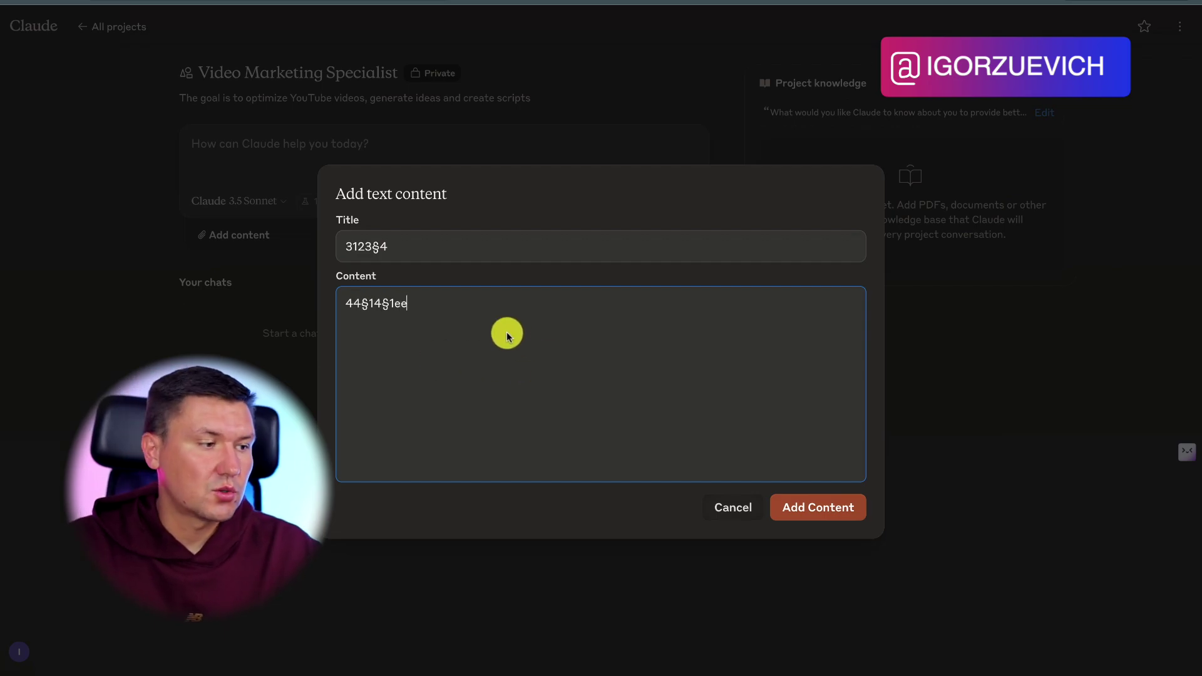
key("ctrl+a")
key("BackSpace")
right_click(506, 285)
left_click(421, 246)
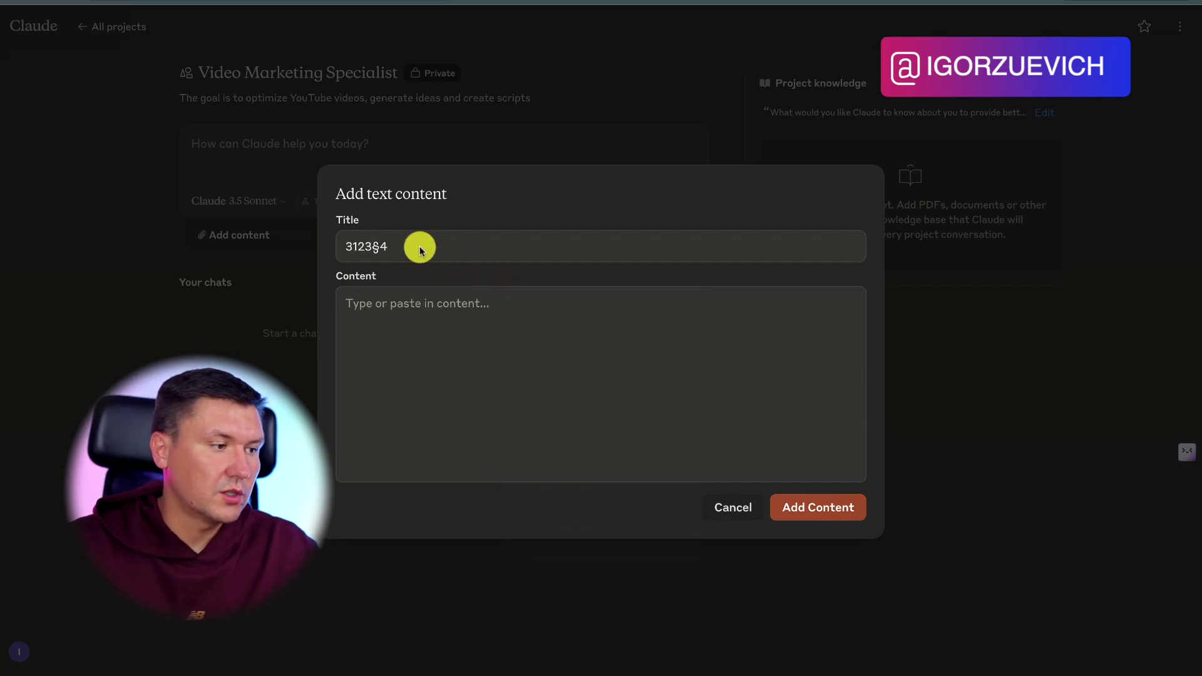
key("ctrl+a")
key("BackSpace")
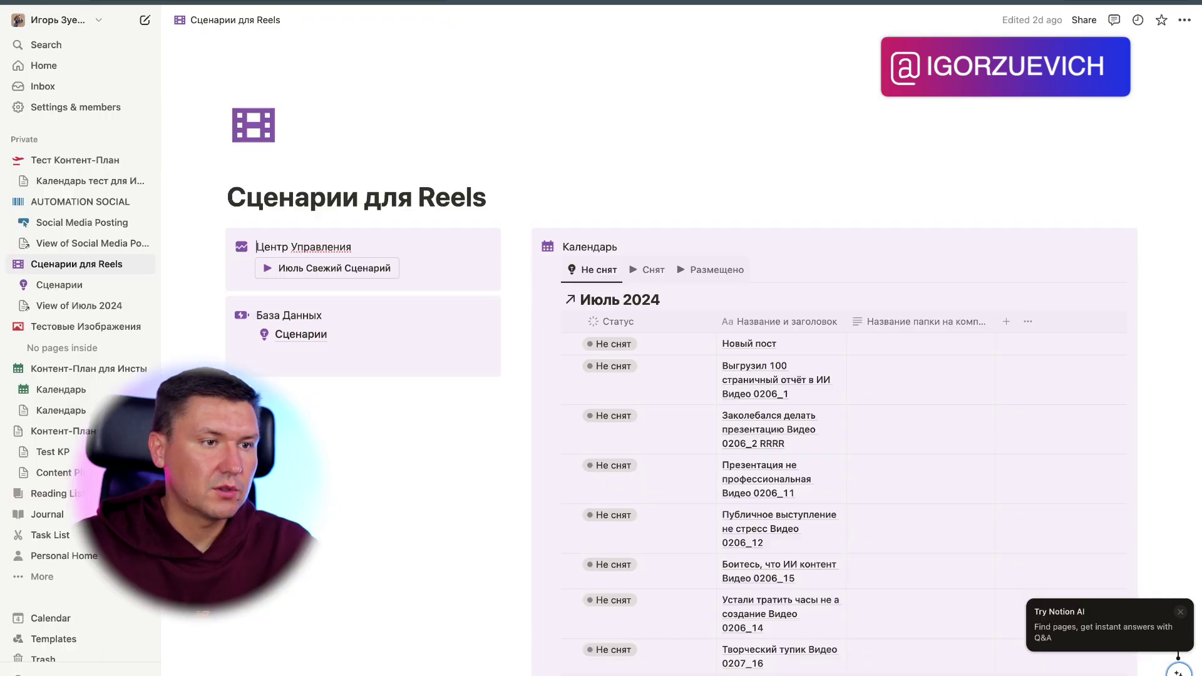
Switch to Notion, view the script of the "Выгрузил 100 страничный отчёт в ИИ Видео 0206_1" entry, and close it
left_click(813, 367)
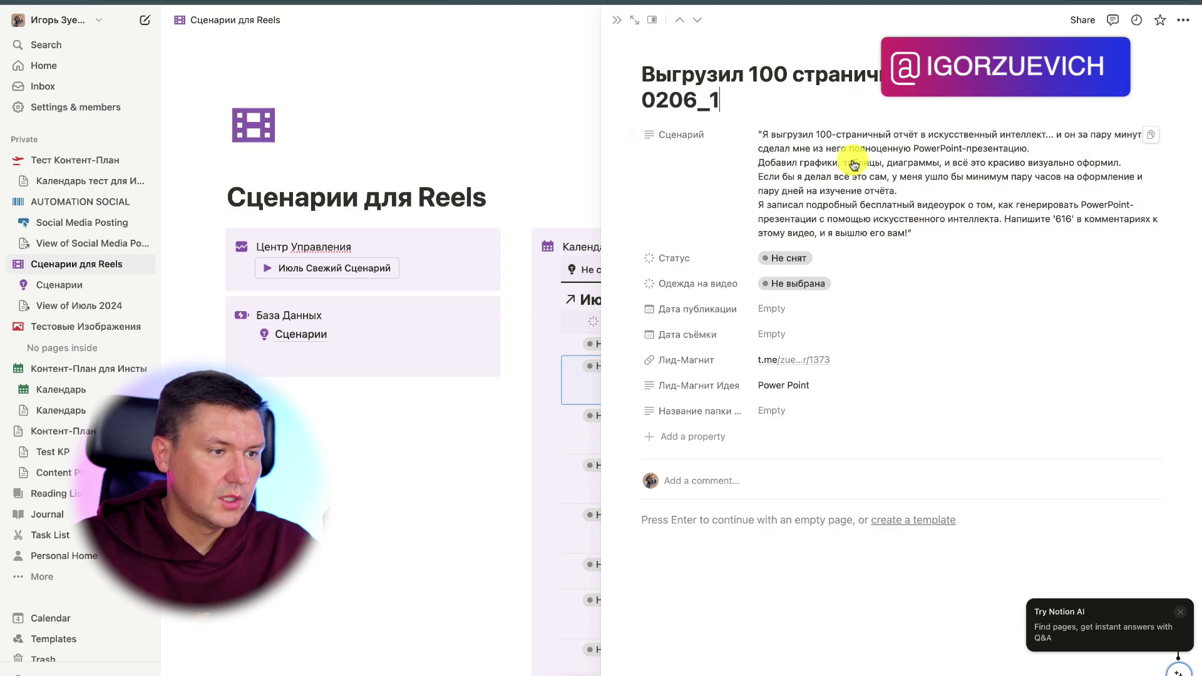
left_click(765, 136)
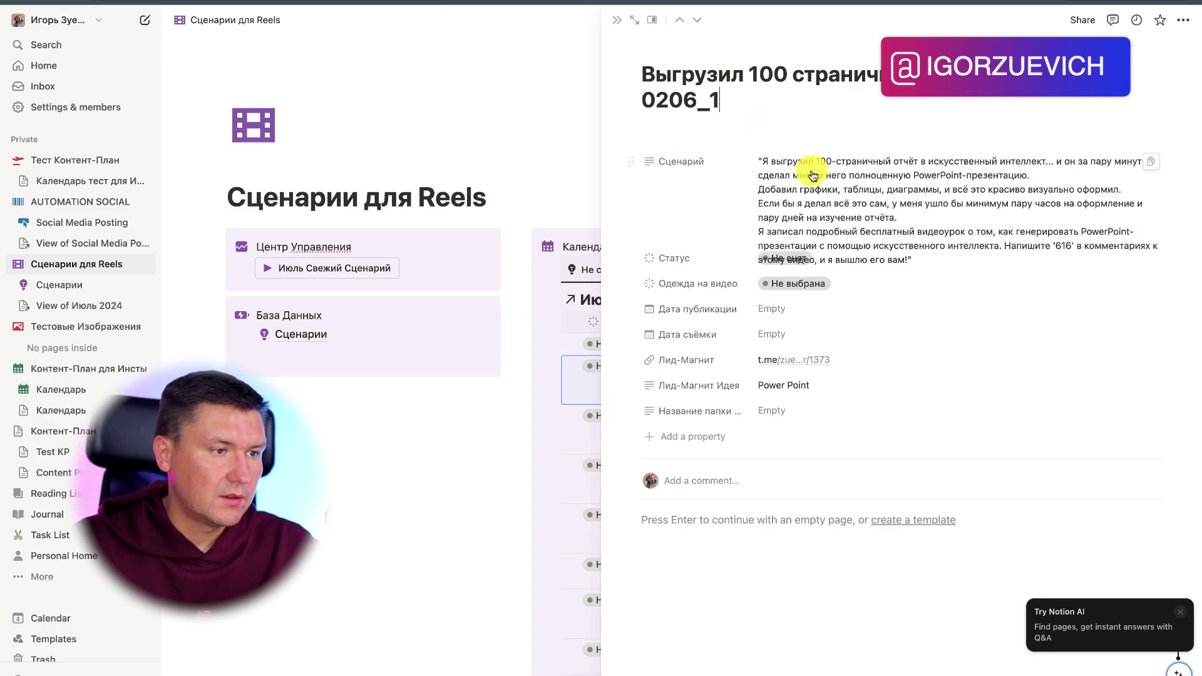
left_click(611, 80)
left_click(554, 80)
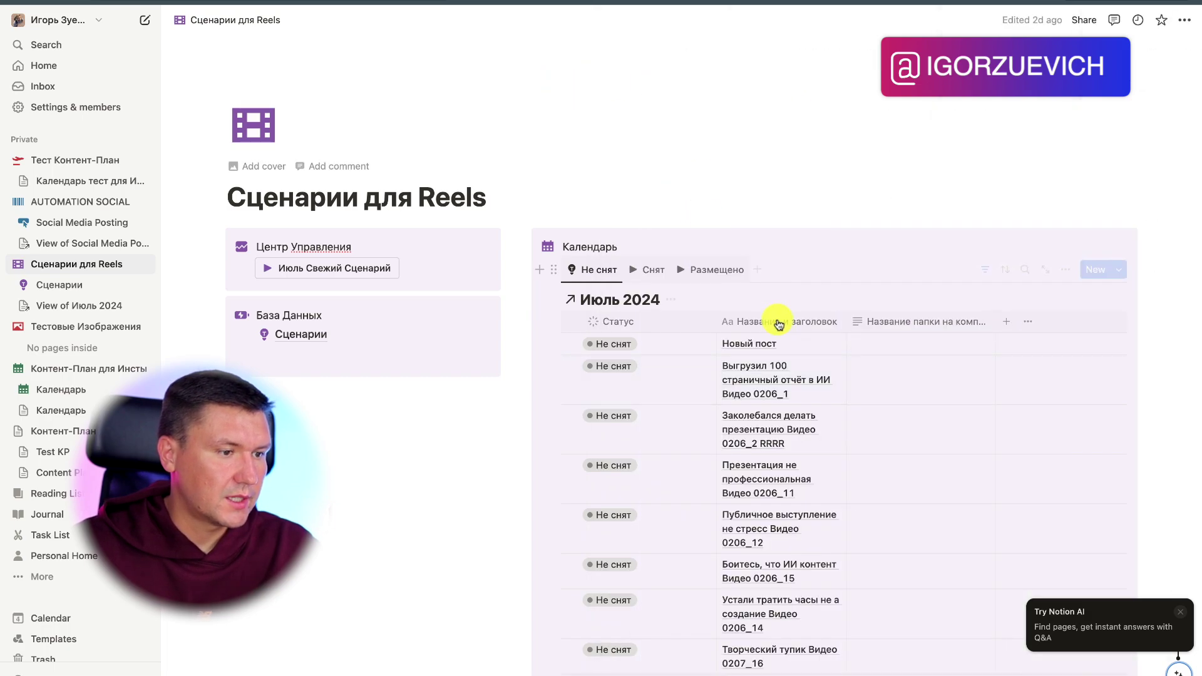
Open the "Видео 4: Сколько выходит контента? RRR" entry from the "Снят" view to examine its script
left_click(658, 270)
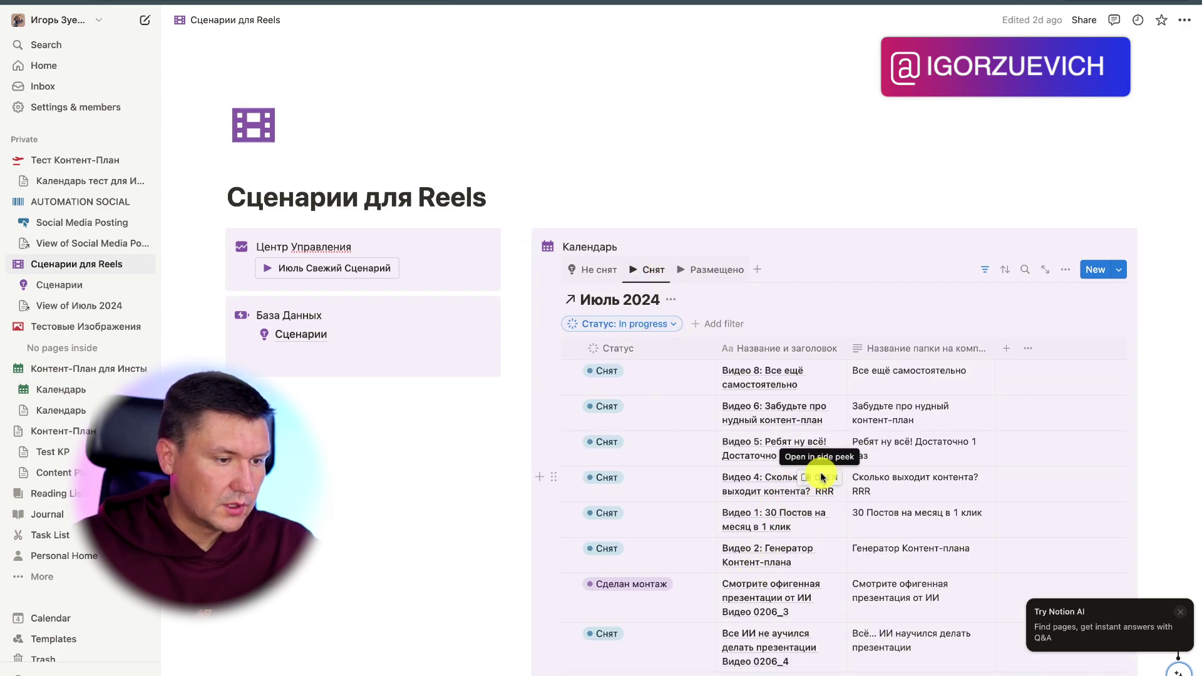
left_click(819, 479)
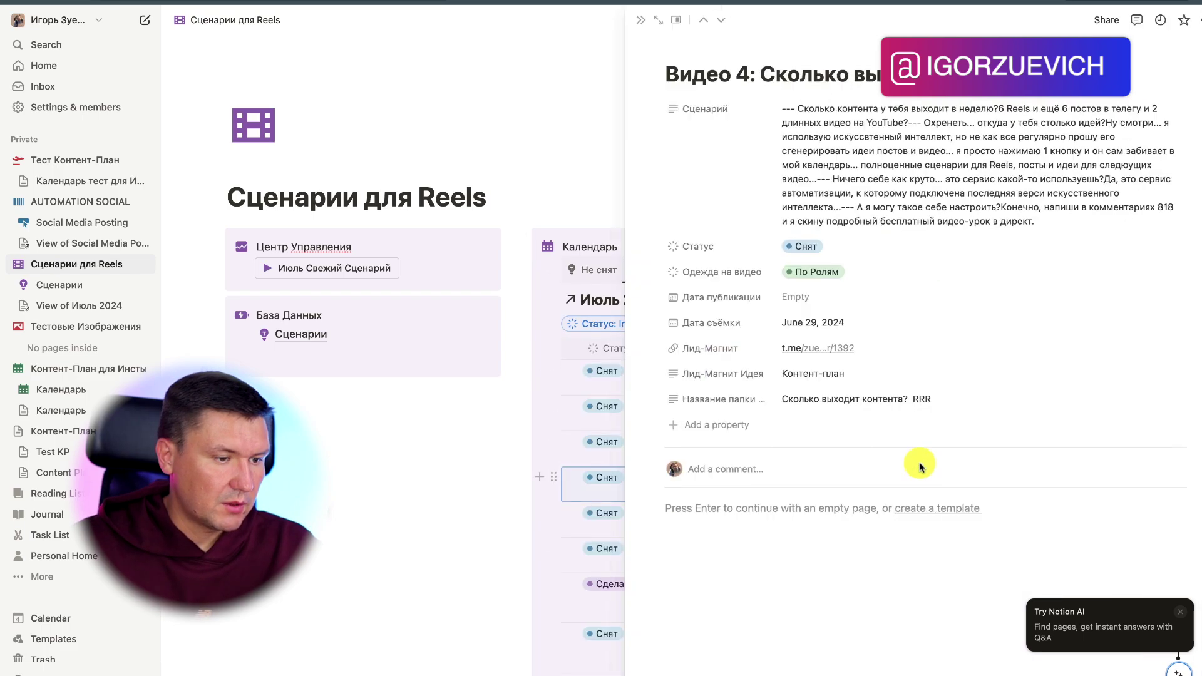
Copy the full script from the "Видео 8" entry in Notion and paste it as the content of Claude's text content form
left_click(551, 168)
left_click(825, 373)
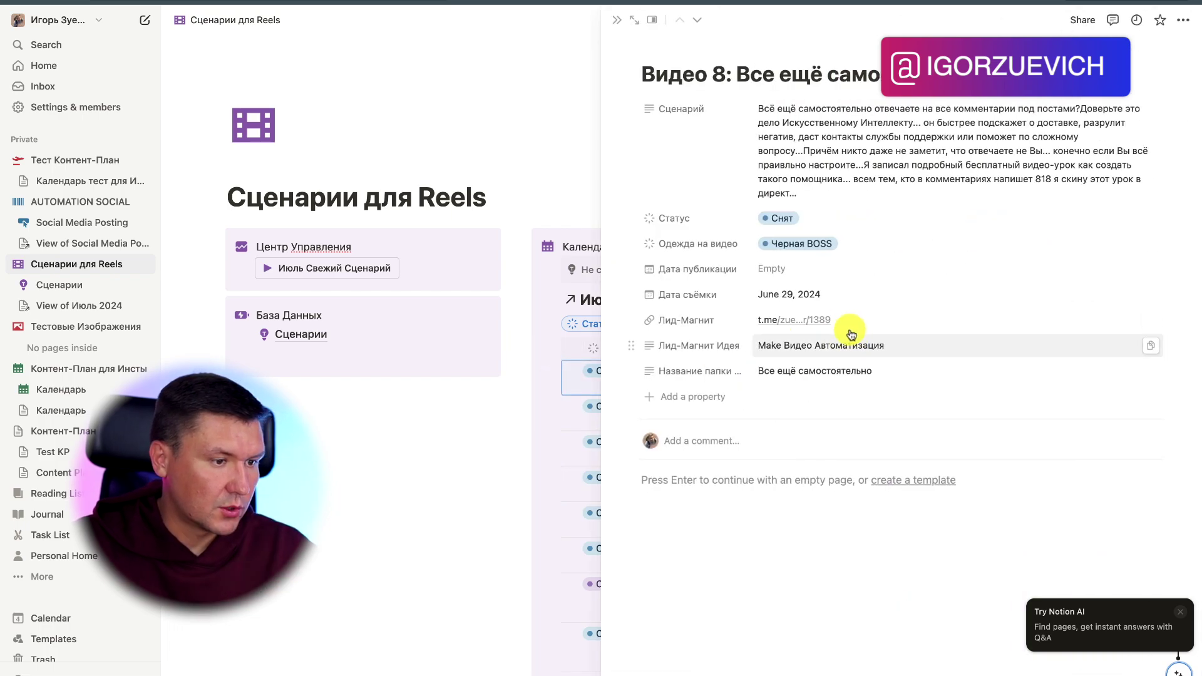
left_click(864, 191)
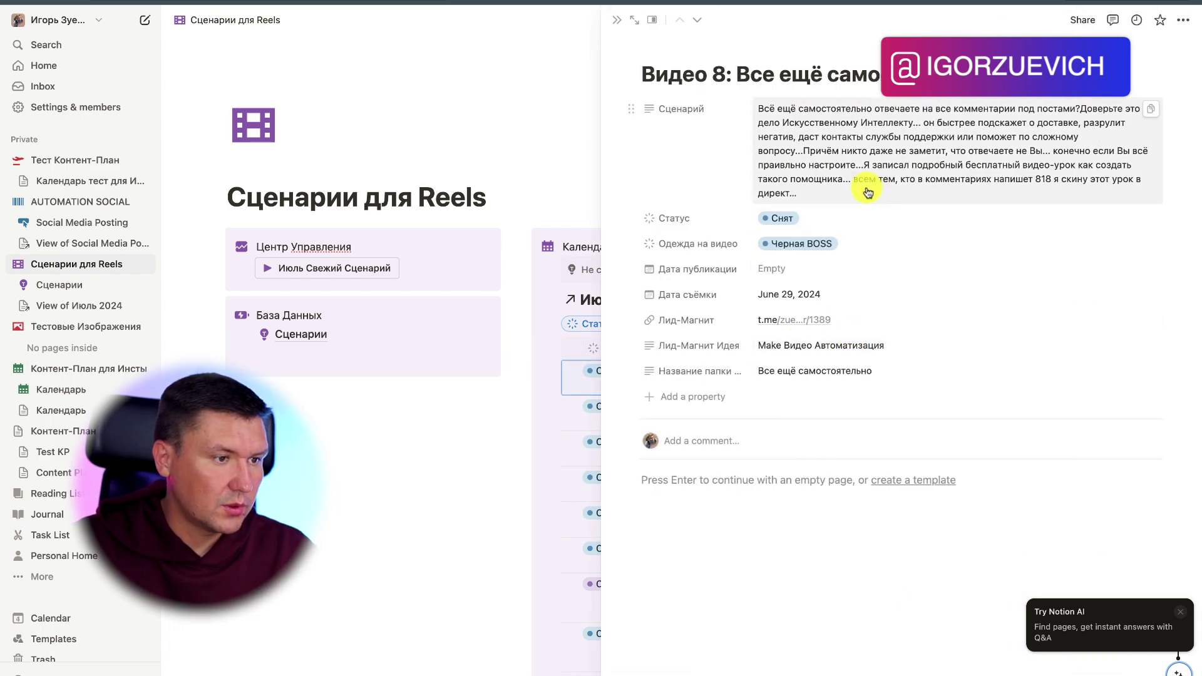
left_click(756, 108, "shift")
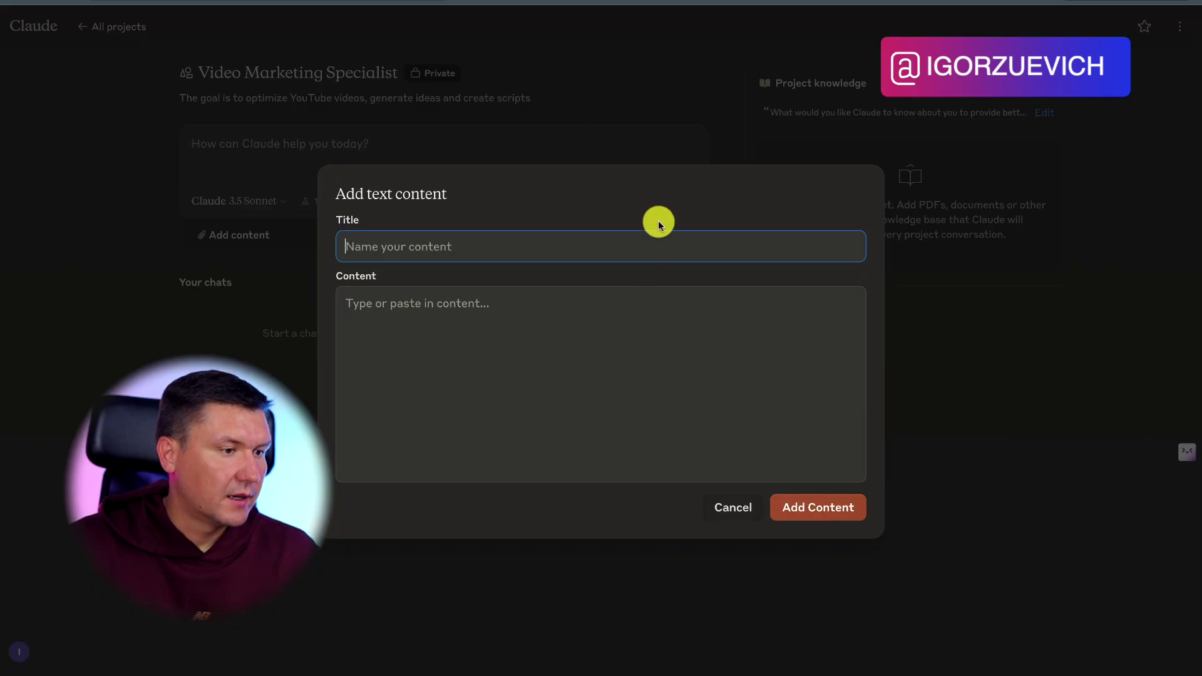
left_click(547, 346)
type("Всё ещё самостоятельно отвечаете на все комментарии под постами?Доверьте это дело Искусственному Интеллекту... он быстрее подскажет о доставке, разрулит негатив, даст контакты службы поддержки или поможет по сложному вопросу...Причём никто даже не заметит, что отвечаете не Вы... конечно если Вы всё праивльно настроите...Я записал подробный бесплатный видео-урок как создать такого помощника... всем тем, кто в комментариях напишет 818 я скину этот урок в директ...")
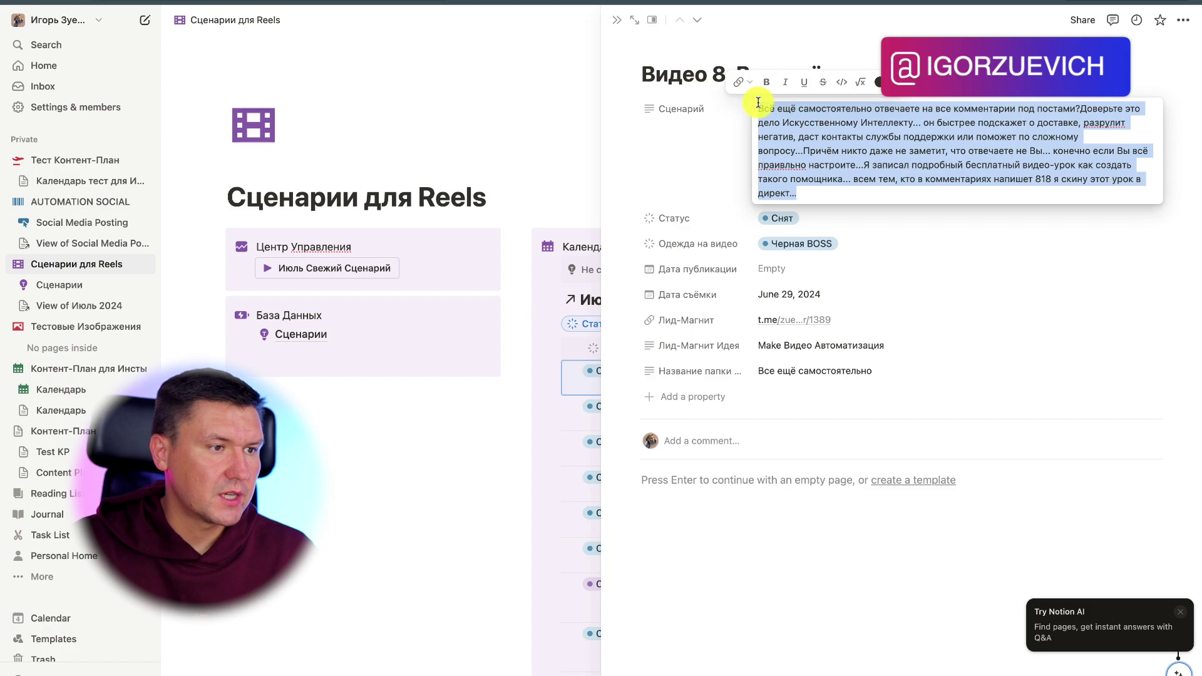
left_click(1100, 102)
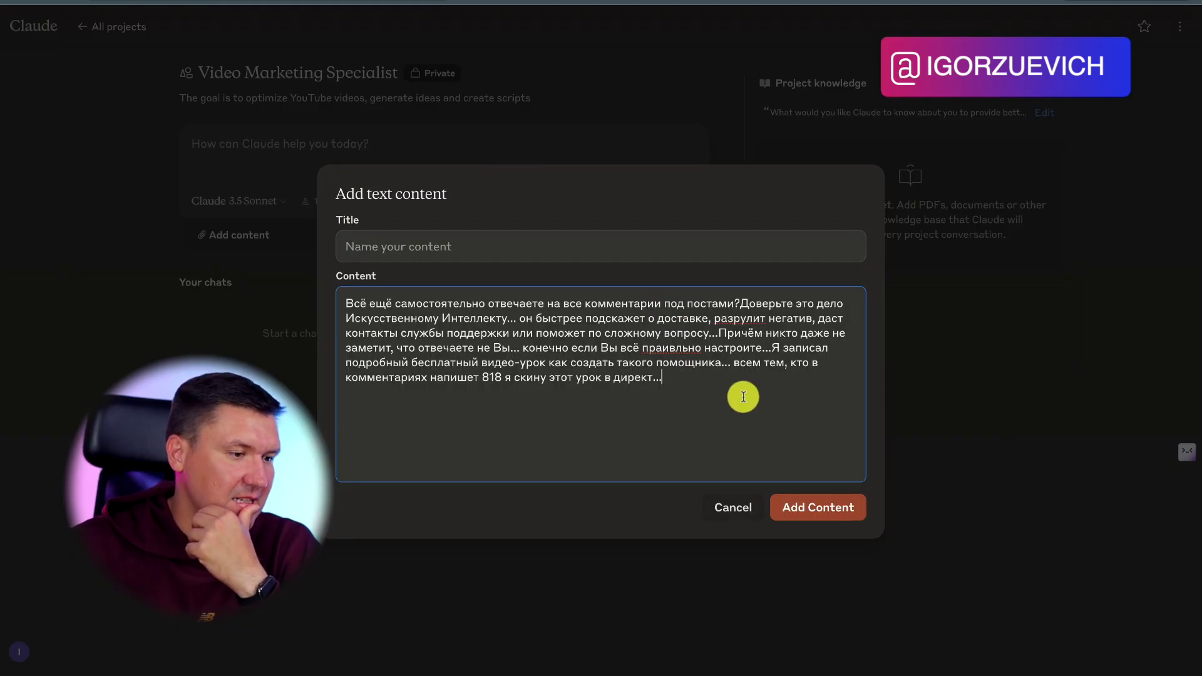
Clear the pasted script and cancel the text content form, and check the options for adding project knowledge
left_click_drag(741, 395, 743, 276)
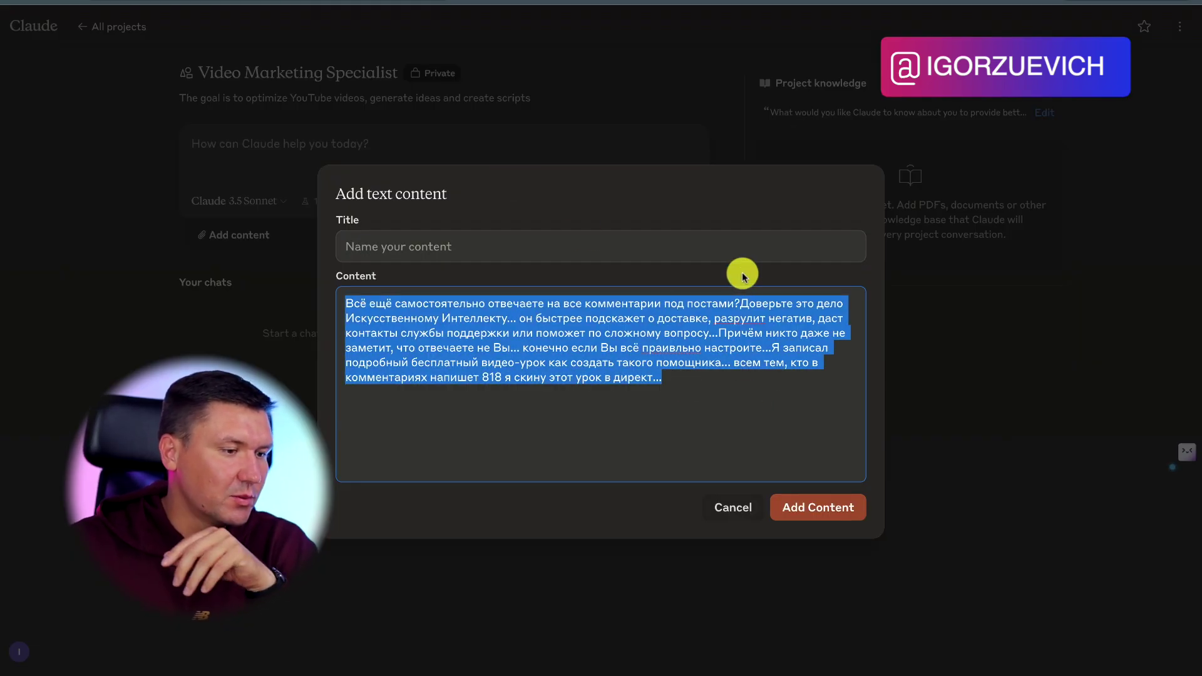
key("BackSpace")
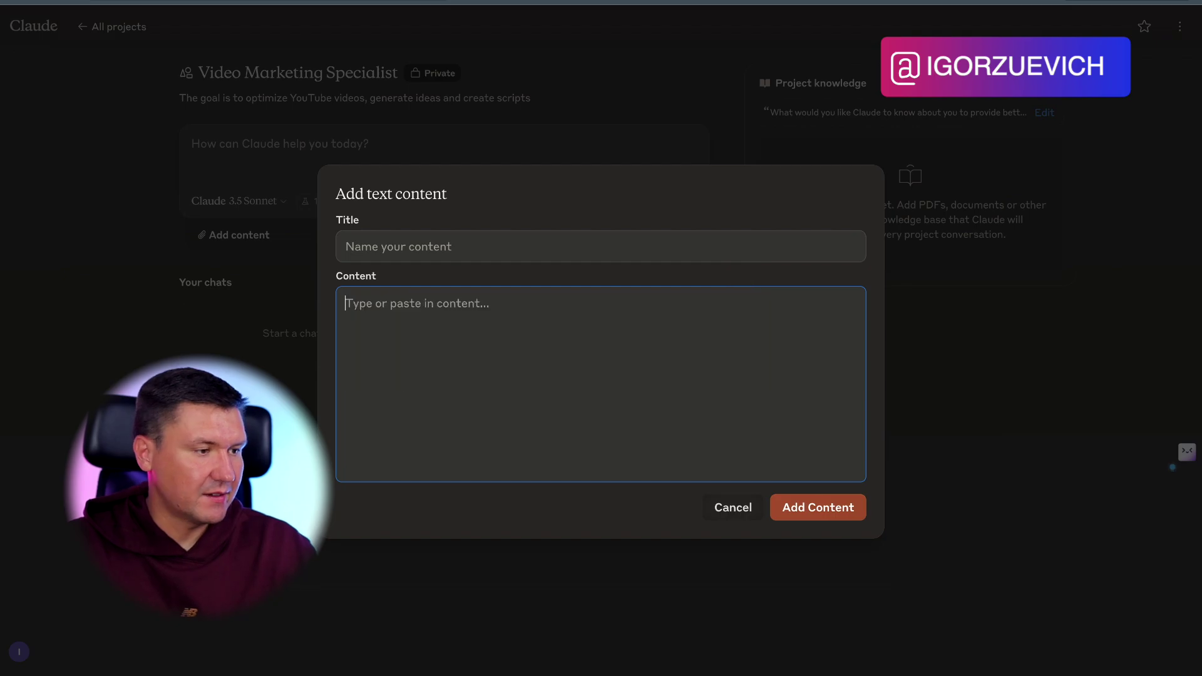
left_click(739, 515)
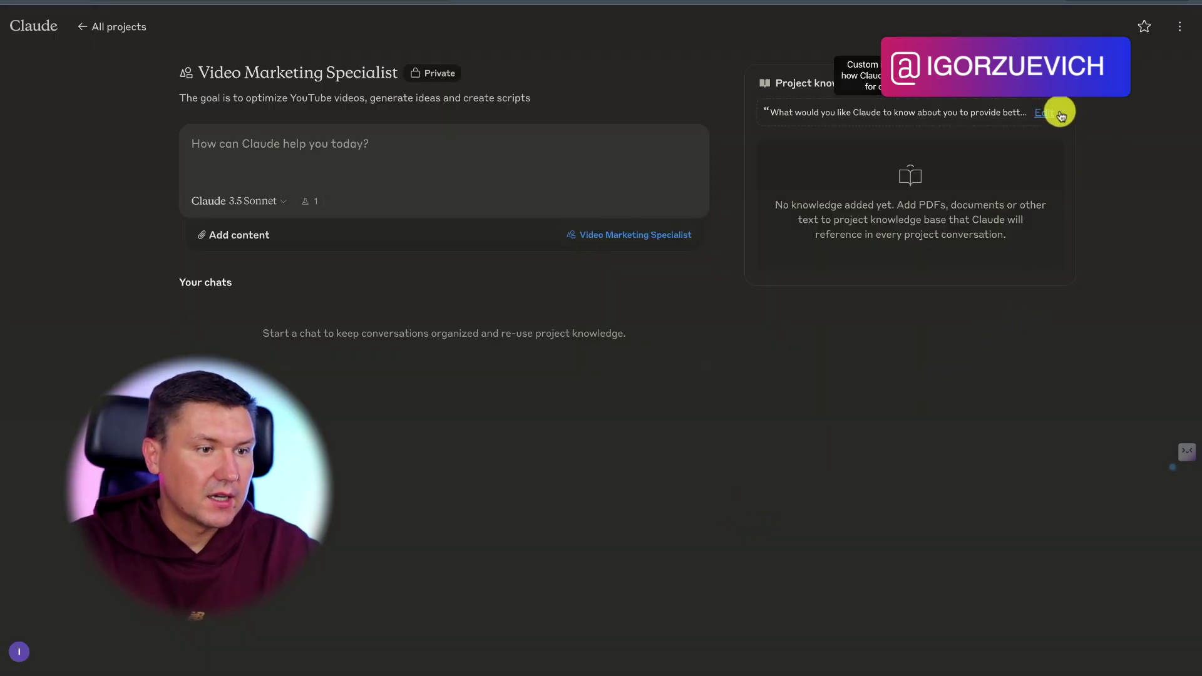
left_click(1024, 88)
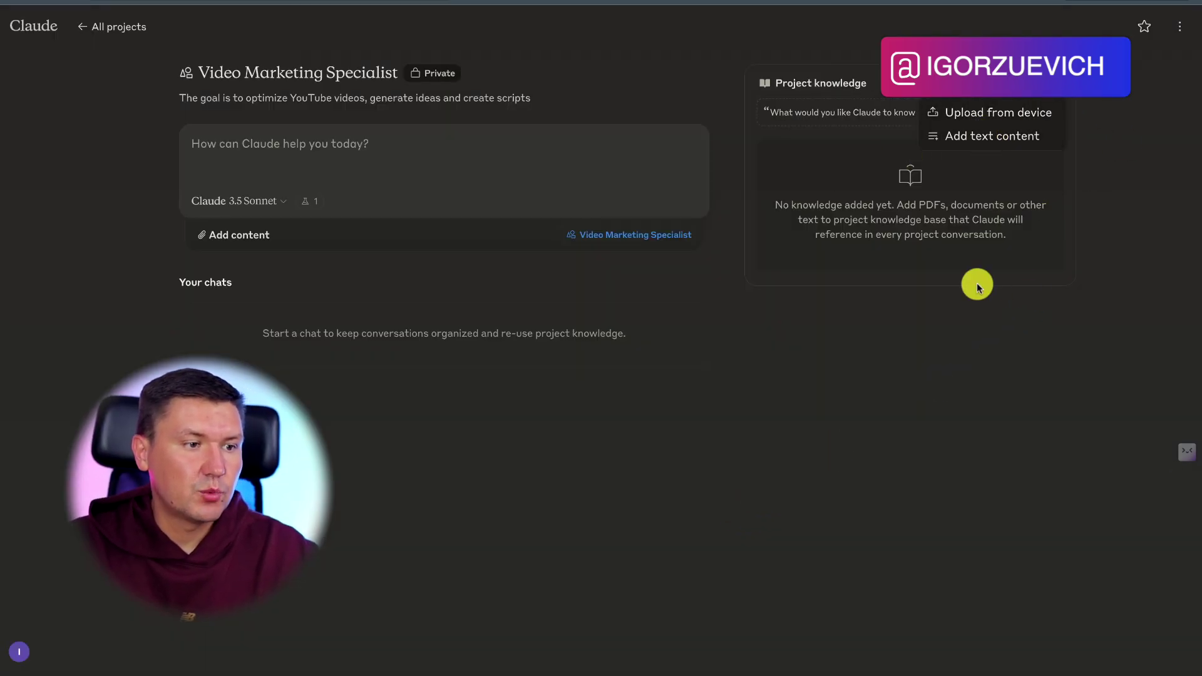
left_click(955, 392)
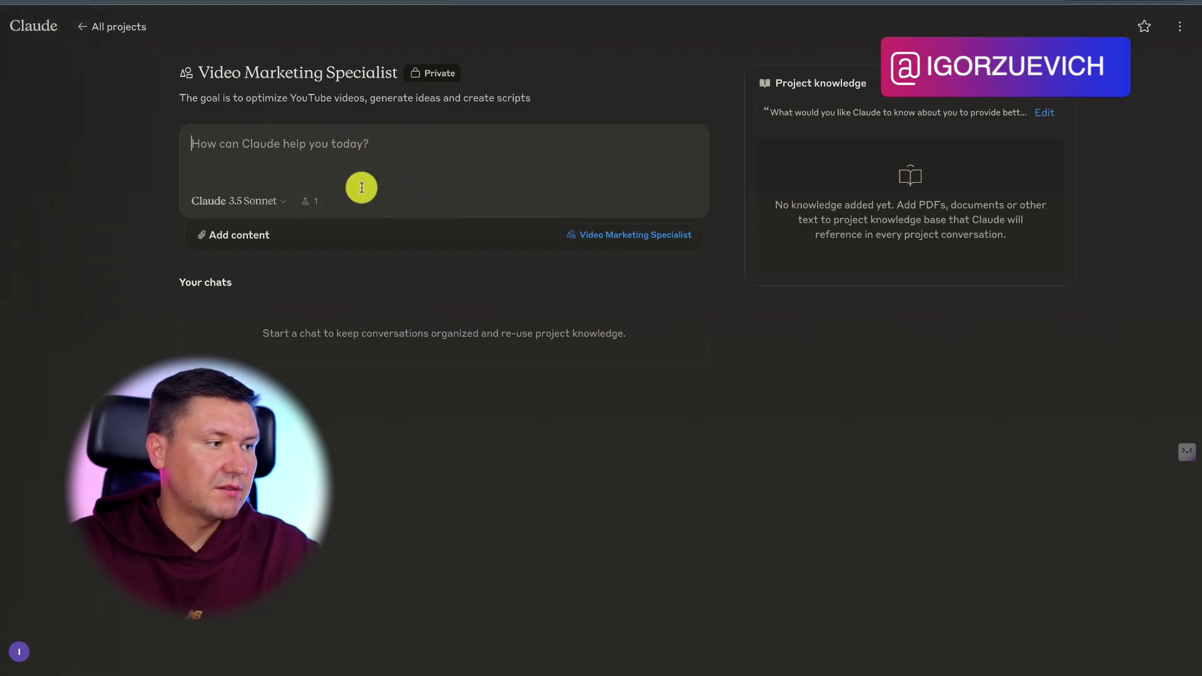
Ask "Кто ты такой?" in a new chat within the project and read the reply's opening paragraphs
left_click(367, 159)
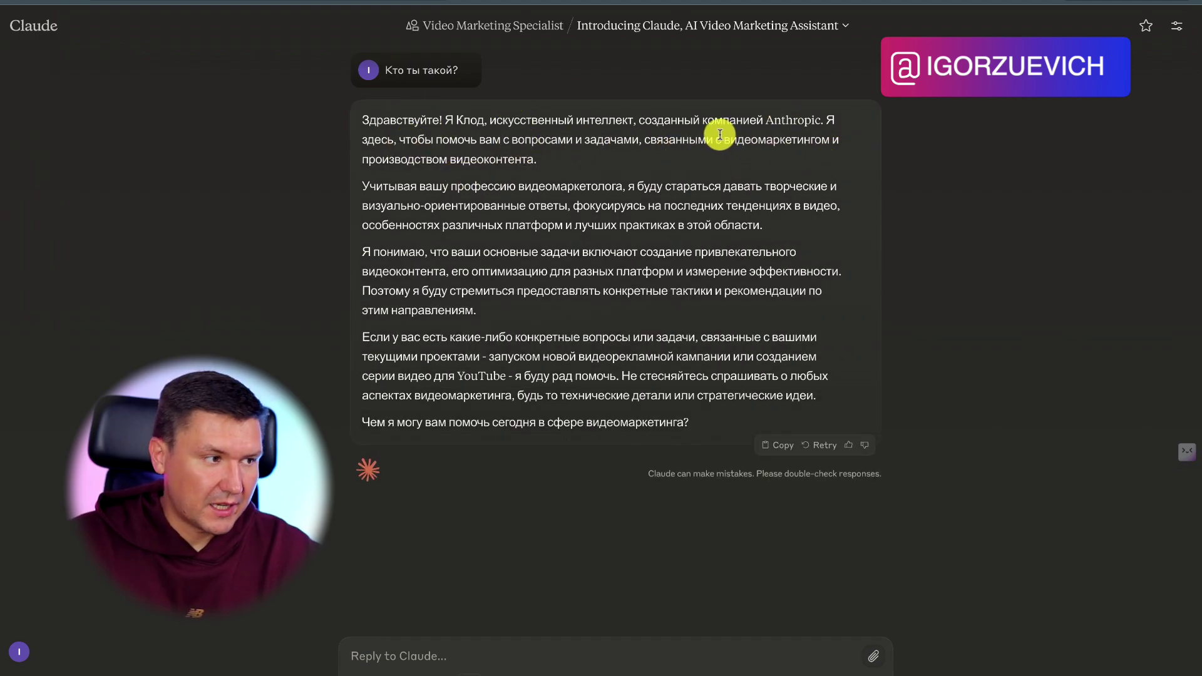
mouse_move(716, 139)
left_mouse_down()
mouse_move(763, 143)
mouse_move(710, 156)
left_mouse_up()
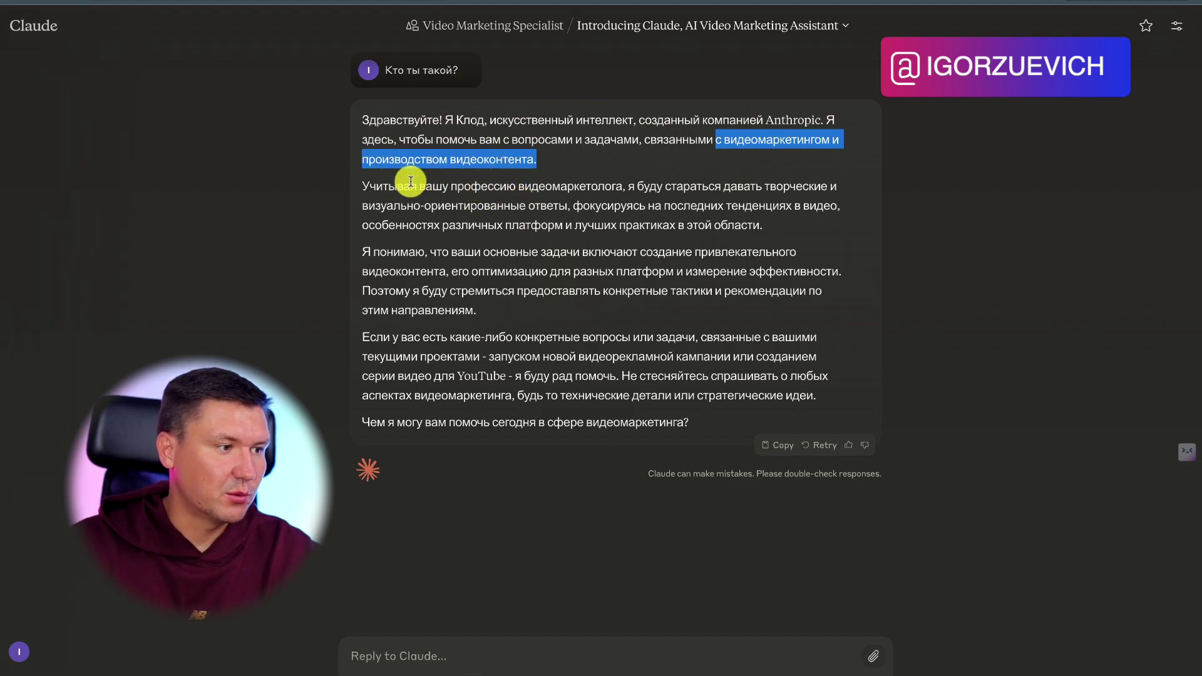
left_click_drag(410, 181, 656, 216)
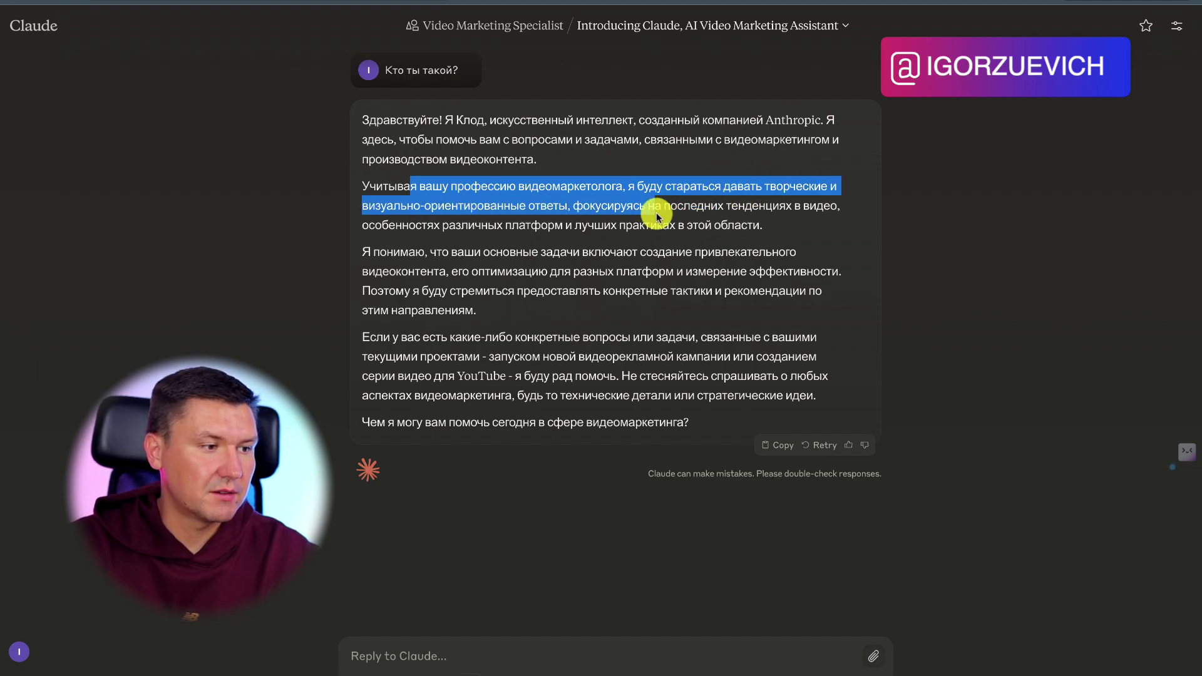
left_click(655, 216)
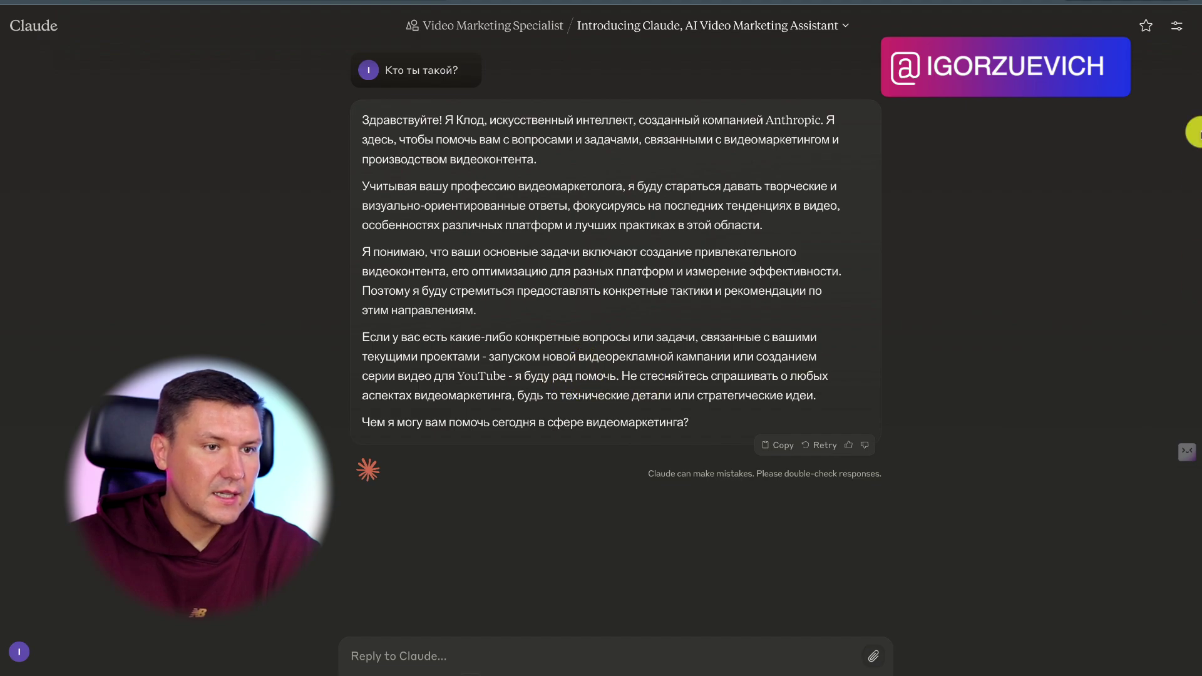
Show the chat controls and send 20240703155222003.txt with the prompt requesting a short video retelling in the "из видео Вы узнаете" format for social networks
left_click(1176, 34)
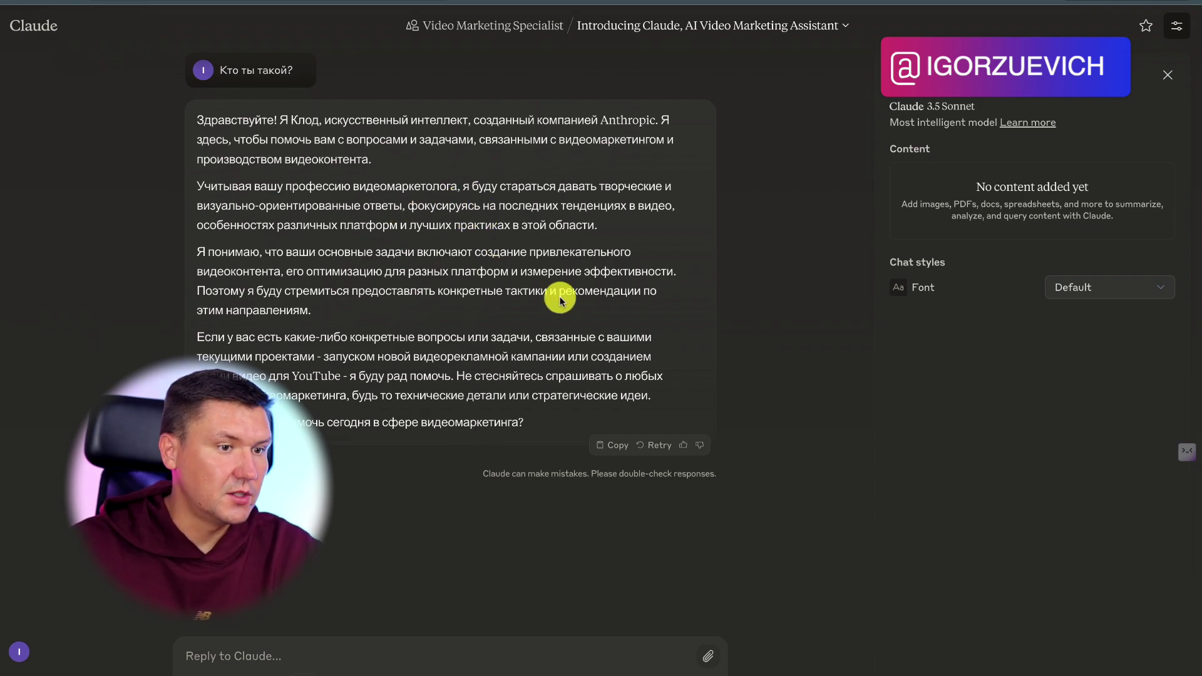
key("ctrl+v")
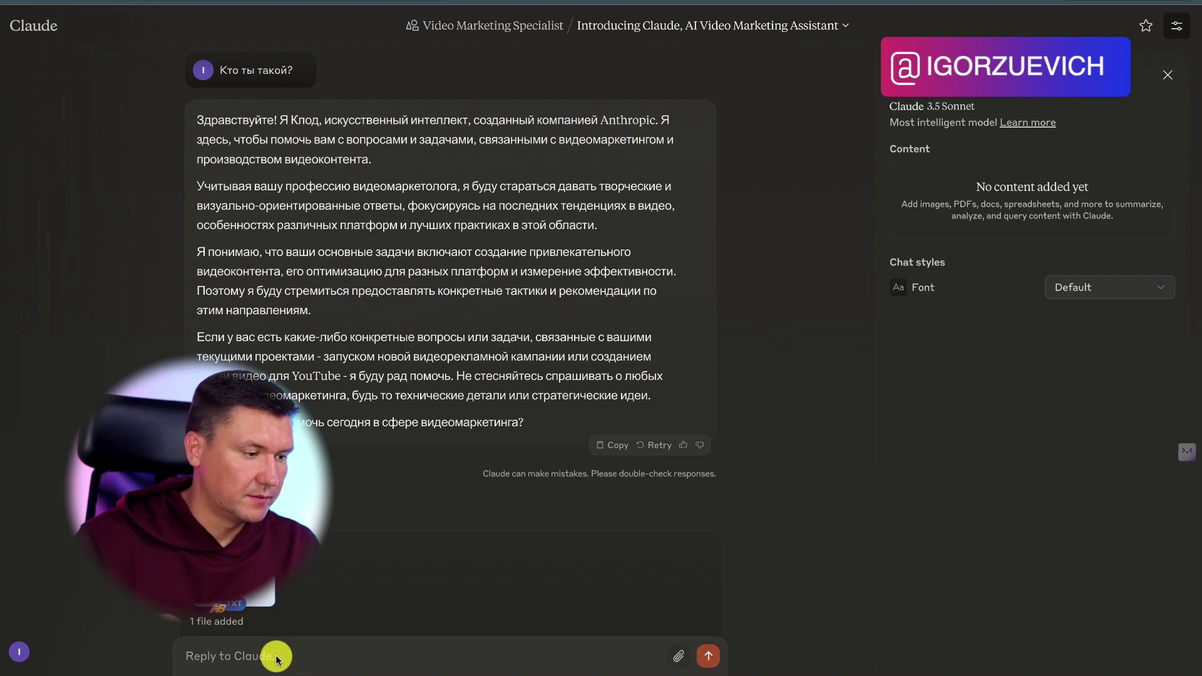
key("ctrl+v")
key("Return")
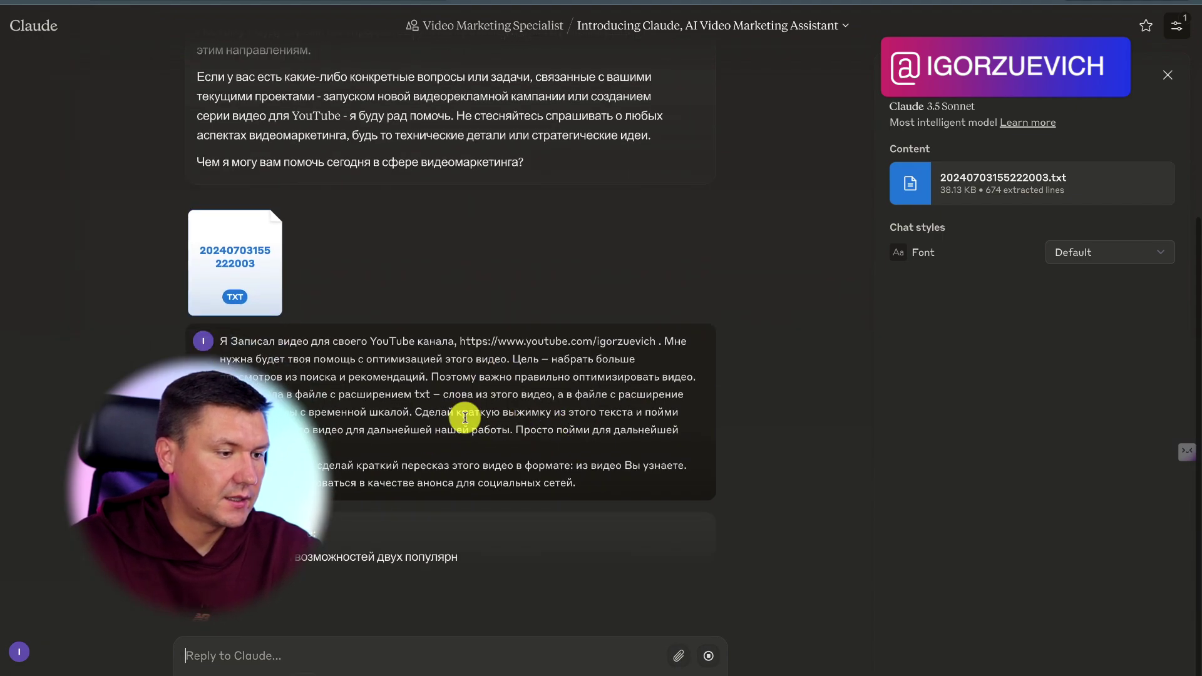
Examine the generated video summary against the sent prompt, the attached text file and the earlier reply
scroll(350, 395, "up", 1)
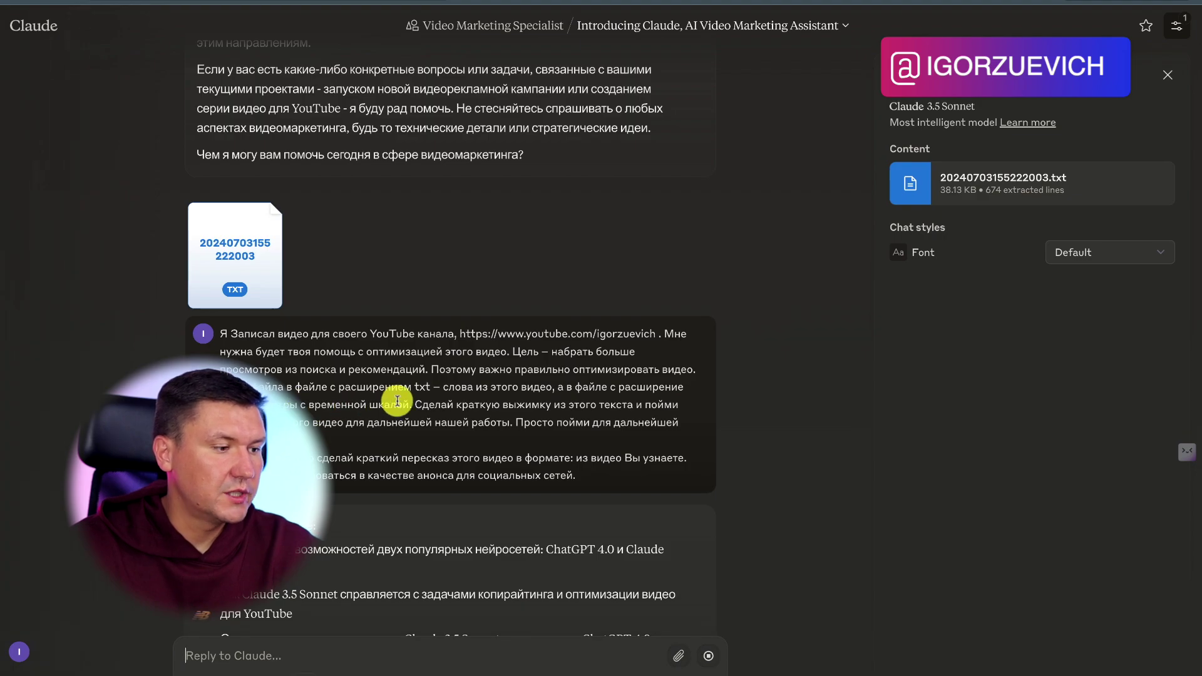
scroll(462, 401, "down", 2)
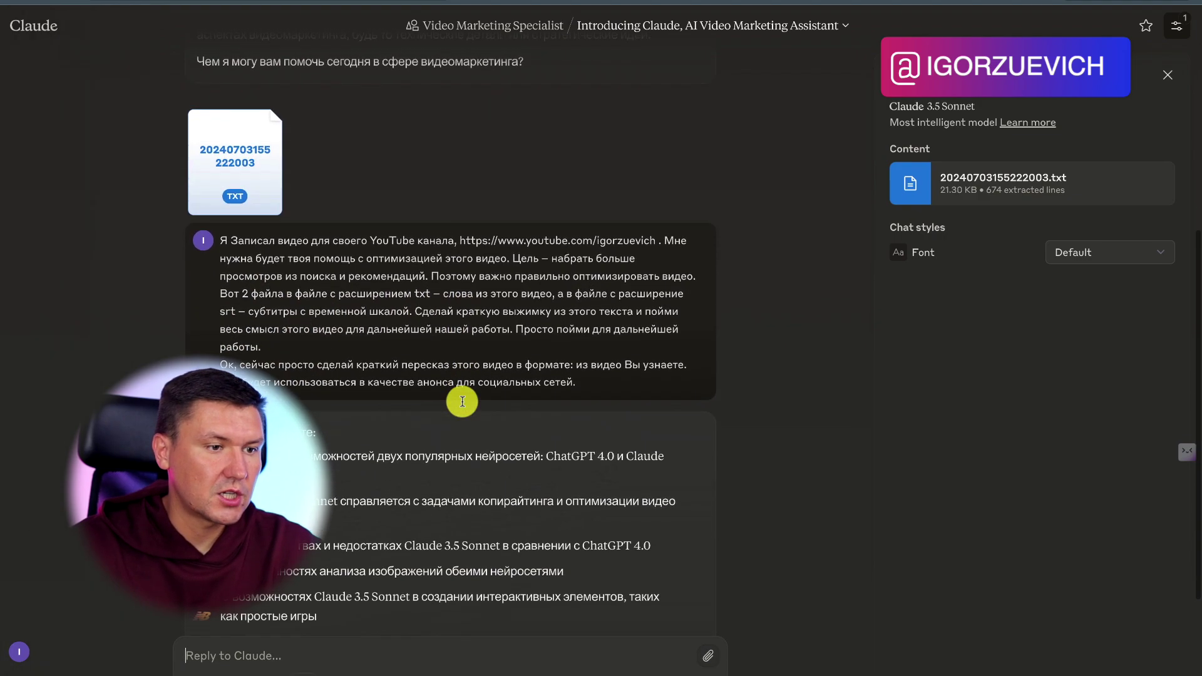
scroll(462, 349, "up", 2)
scroll(491, 254, "down", 5)
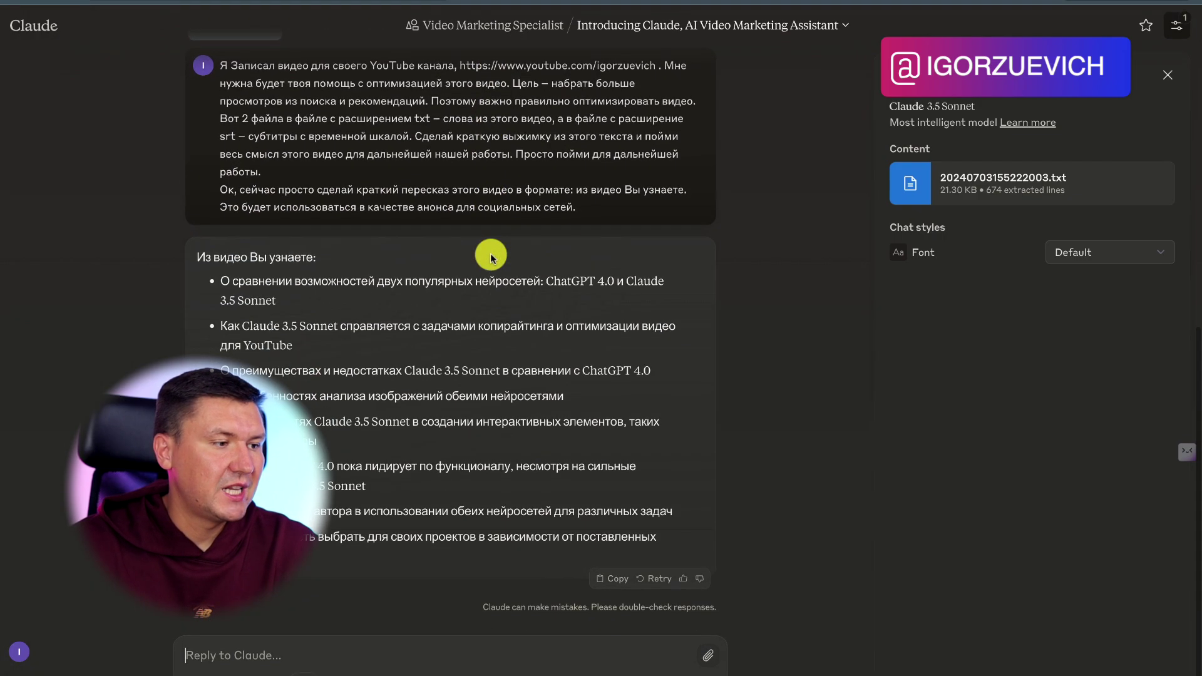
scroll(237, 182, "up", 1)
scroll(235, 178, "up", 1)
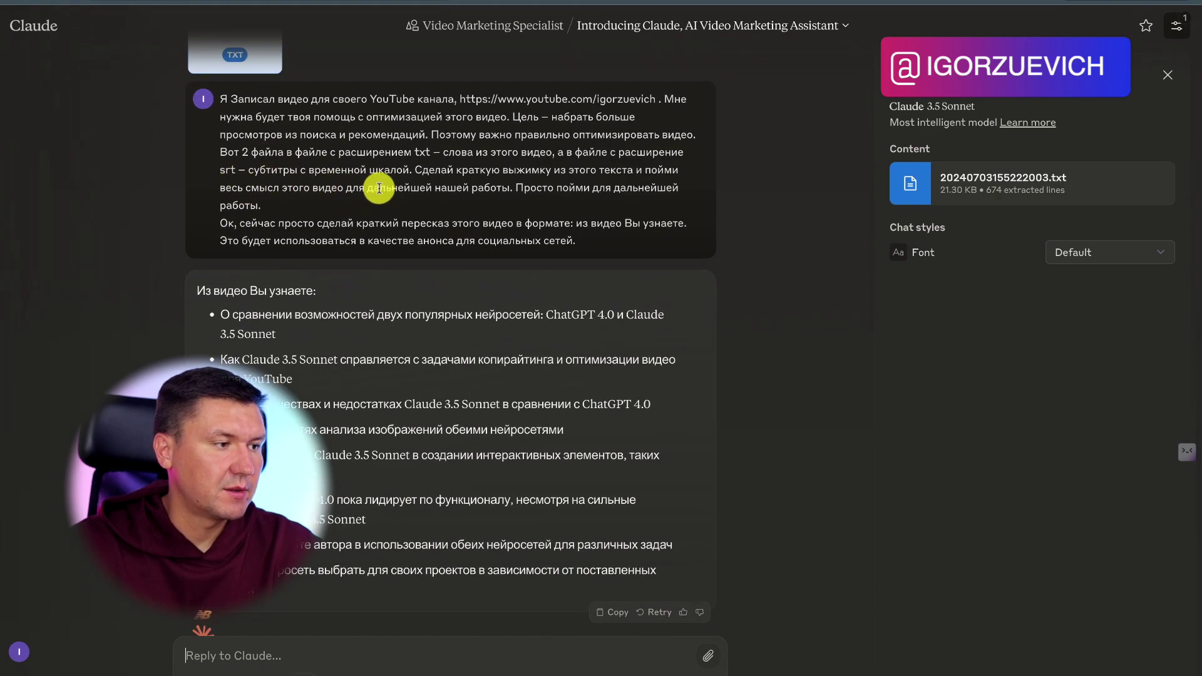
scroll(495, 185, "up", 1)
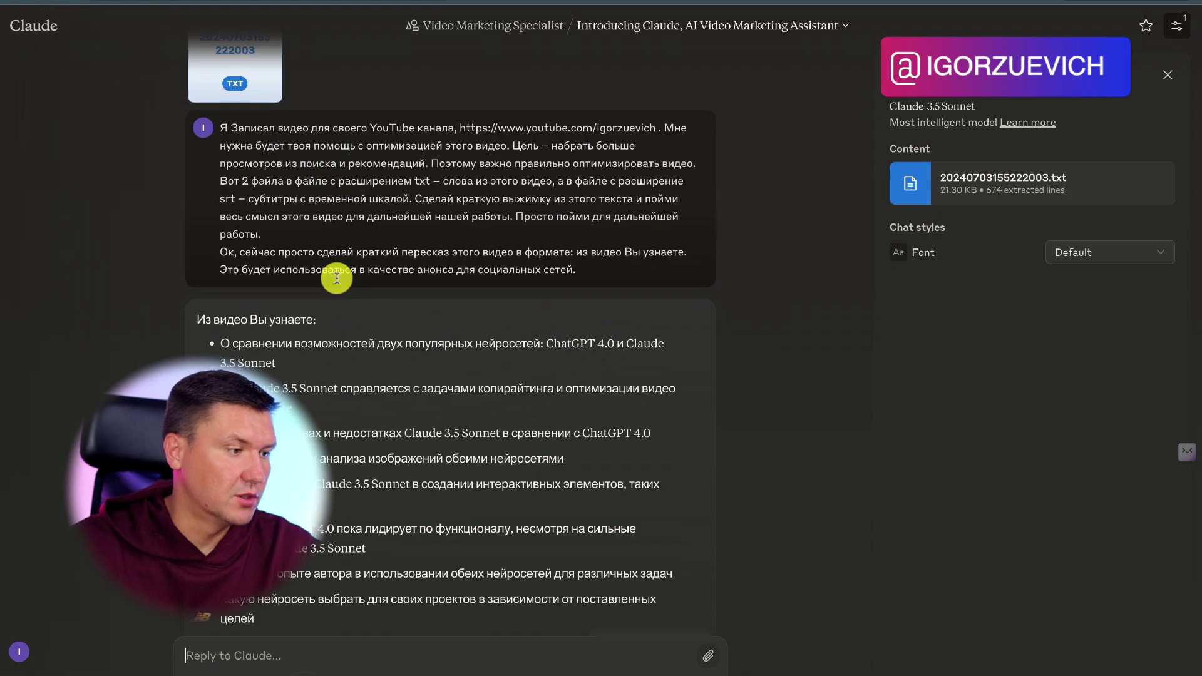
scroll(319, 275, "down", 1)
scroll(307, 288, "down", 1)
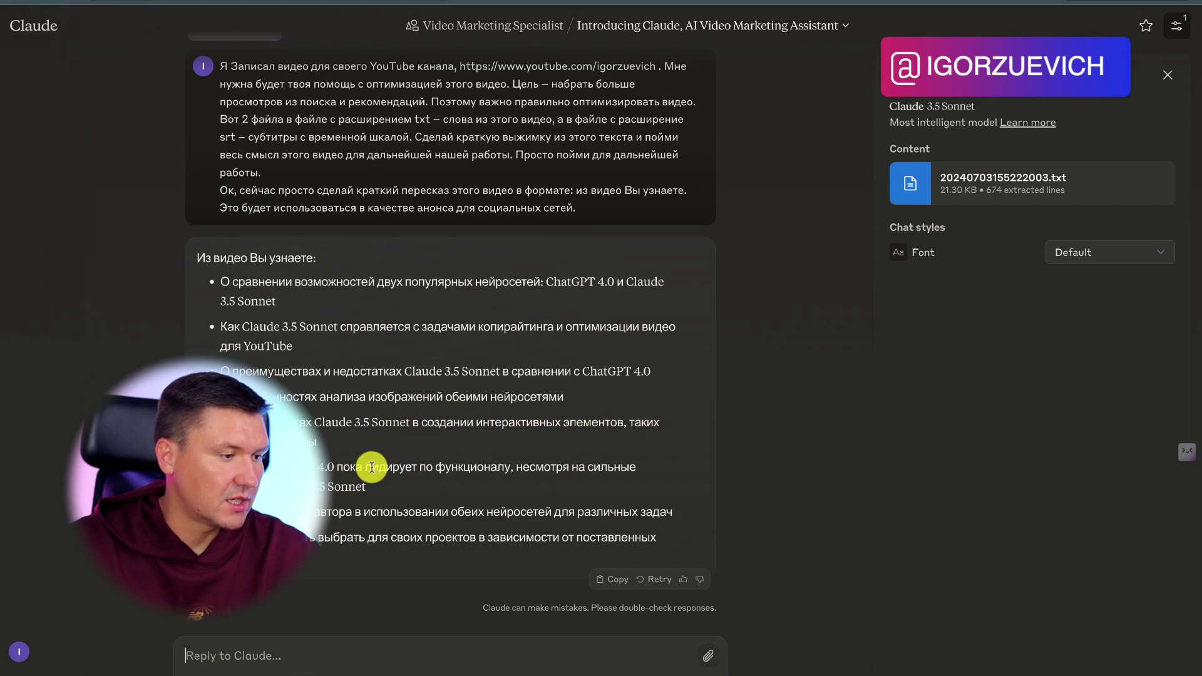
scroll(501, 201, "up", 3)
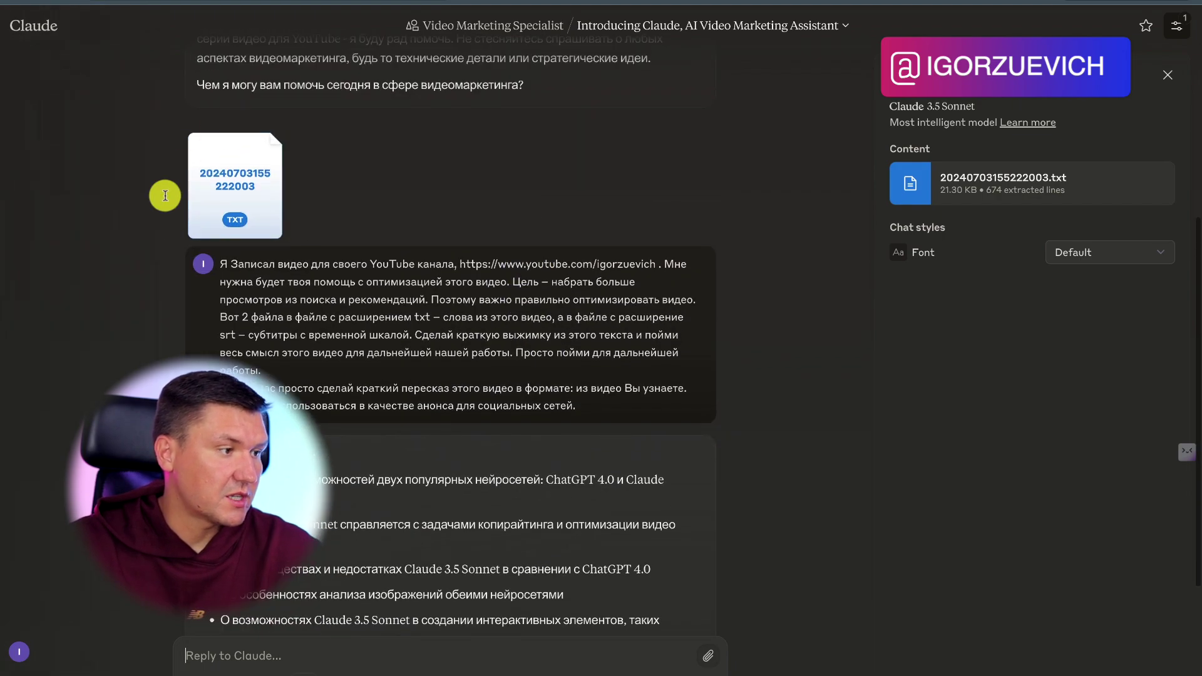
scroll(499, 316, "down", 3)
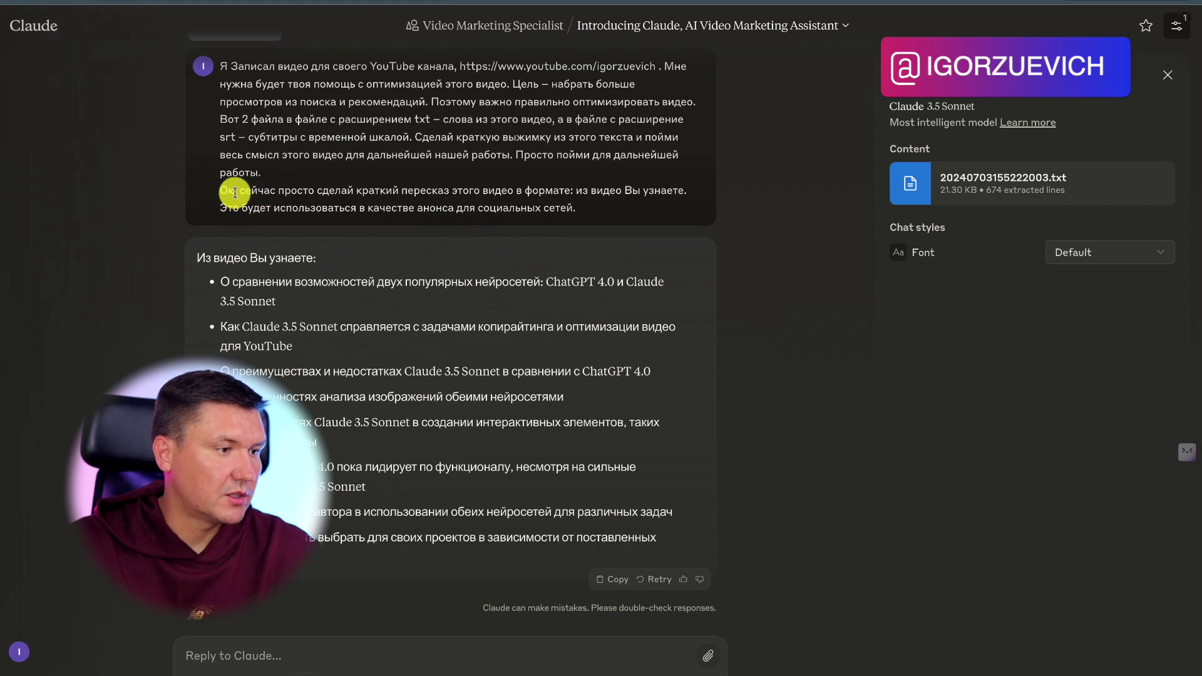
left_click_drag(235, 193, 500, 196)
left_click(501, 195)
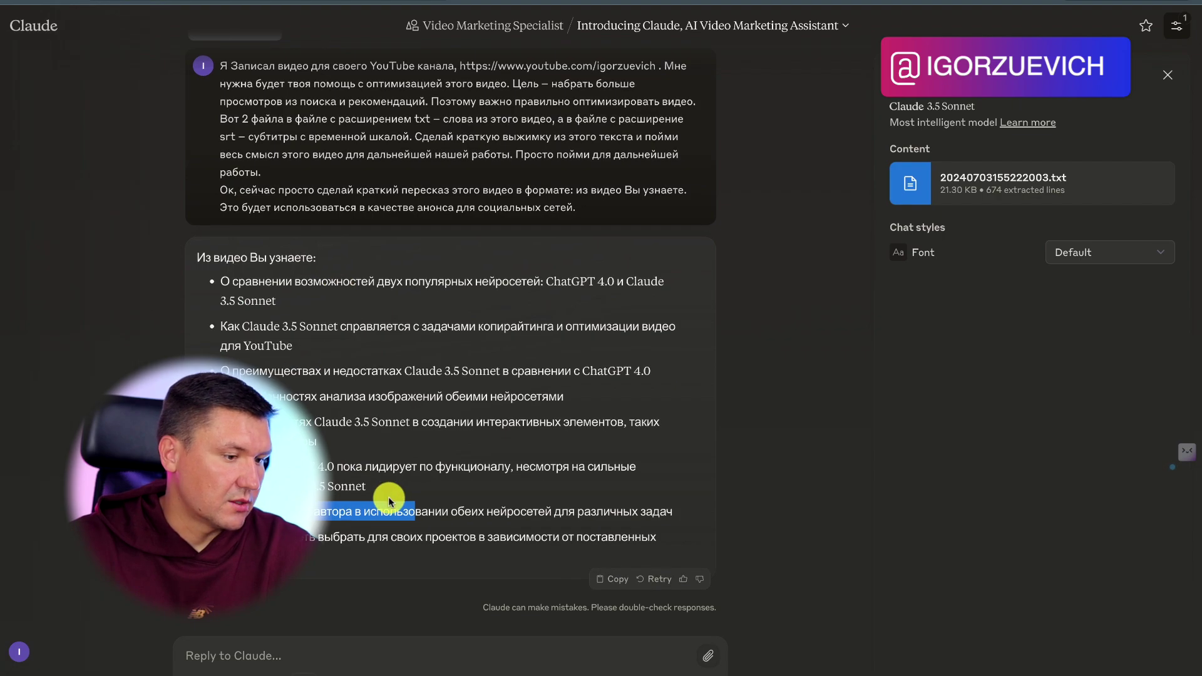
scroll(464, 510, "up", 6)
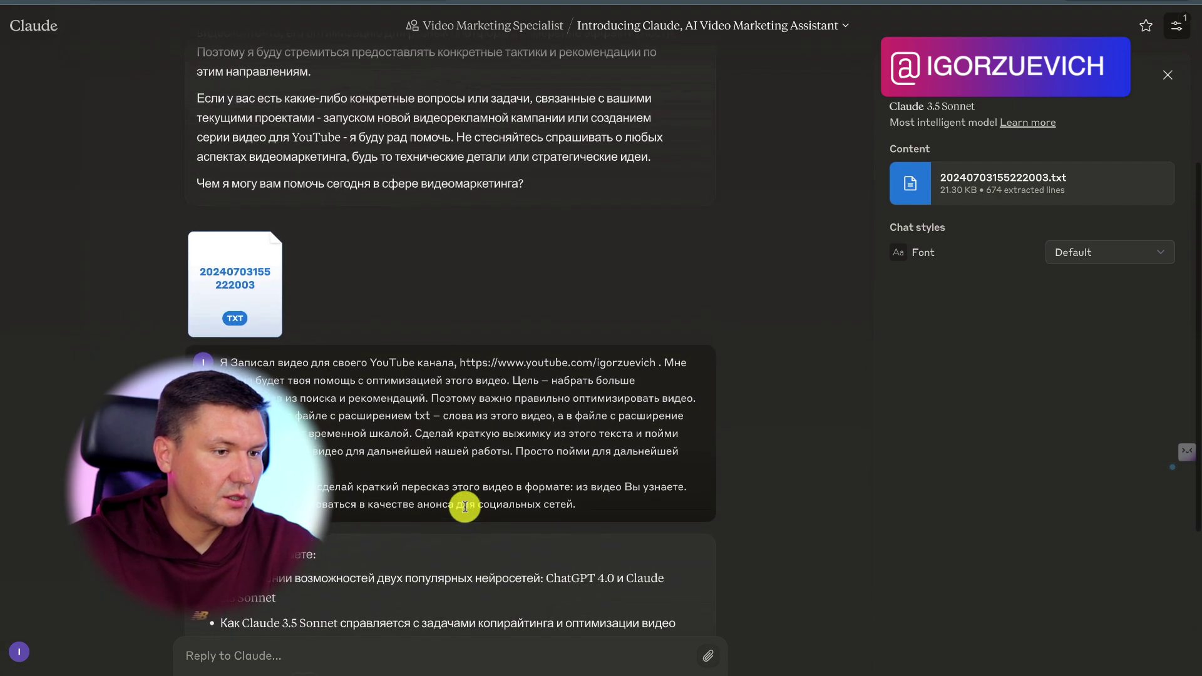
scroll(464, 493, "up", 3)
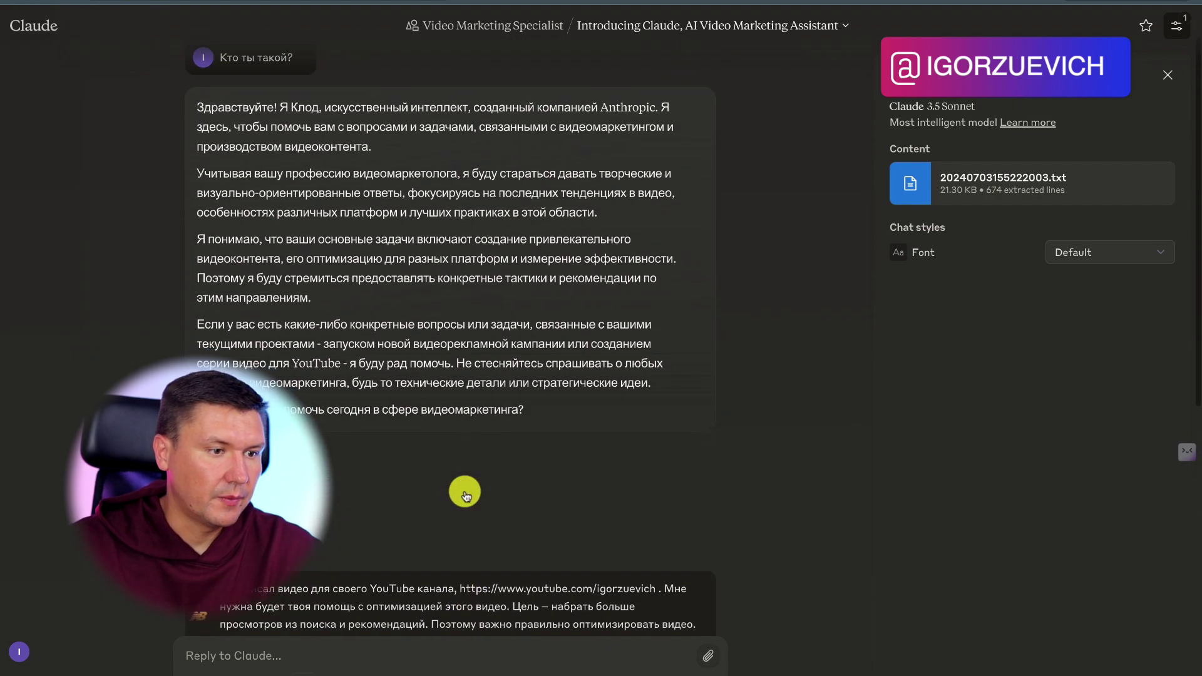
scroll(464, 492, "down", 9)
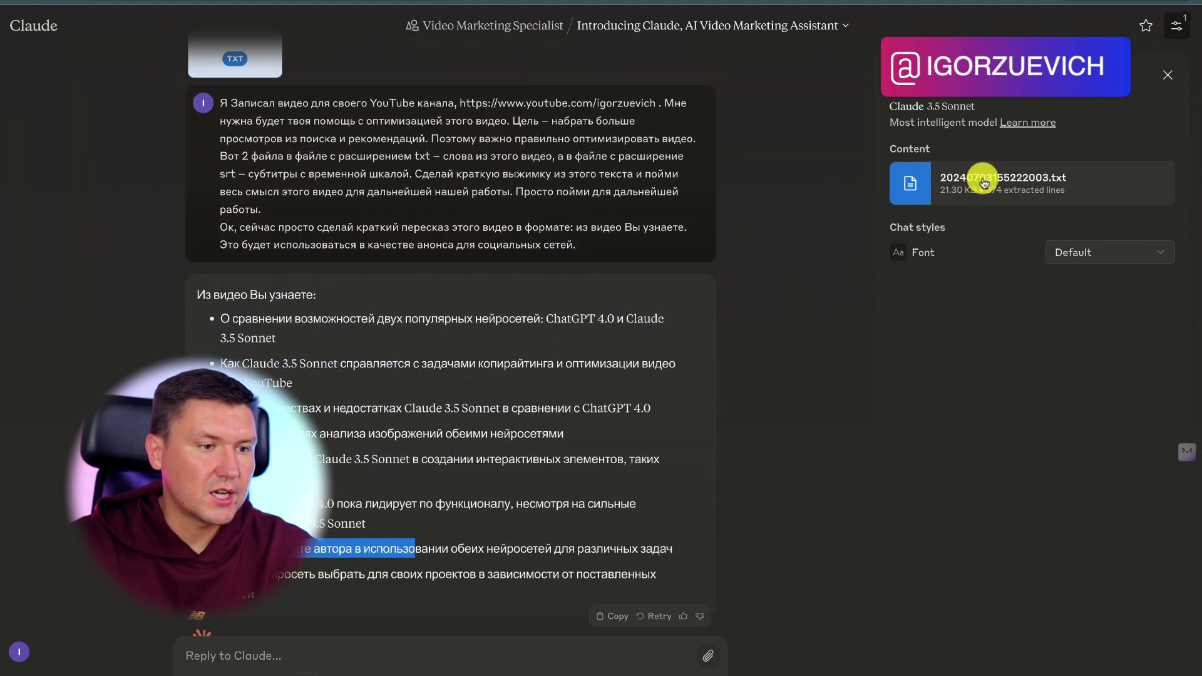
scroll(325, 151, "down", 2)
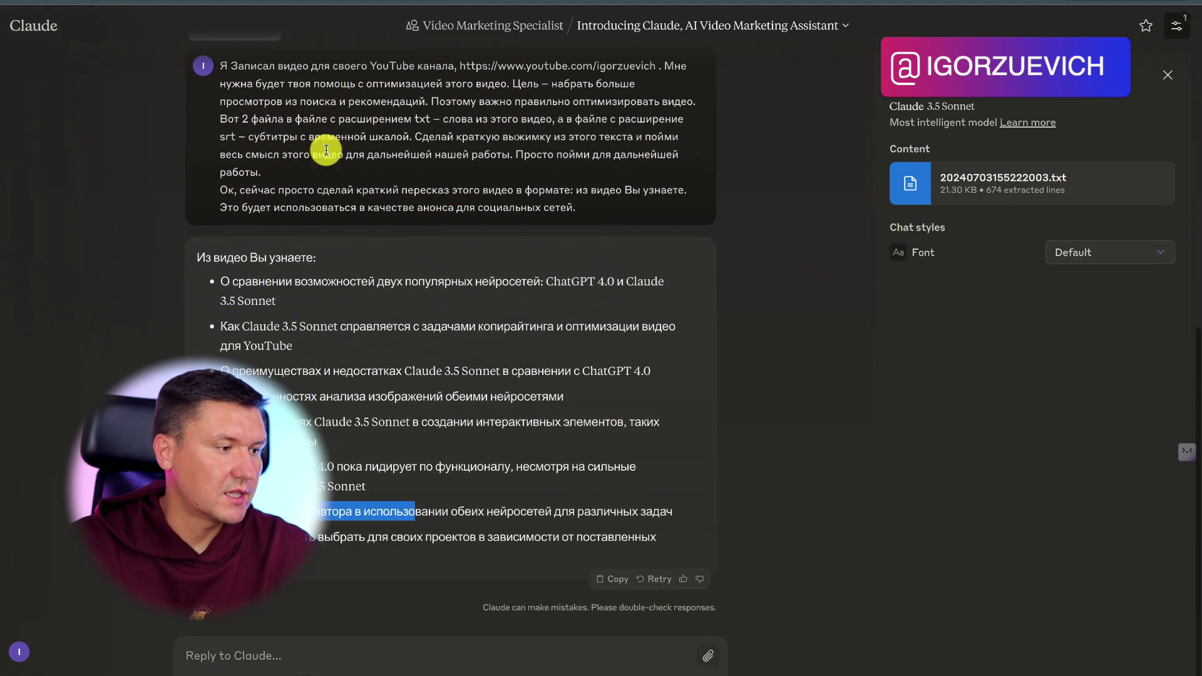
left_click(328, 649)
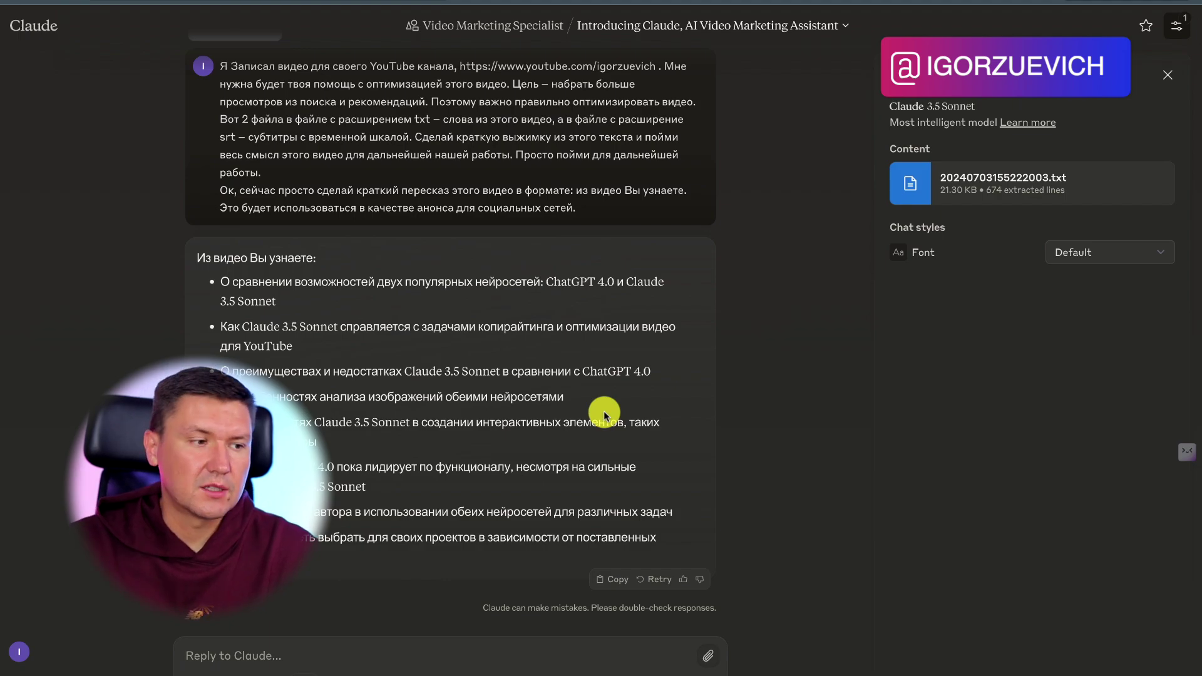
Look back at the start of the conversation and return to the Video Marketing Specialist project page
scroll(604, 410, "up", 6)
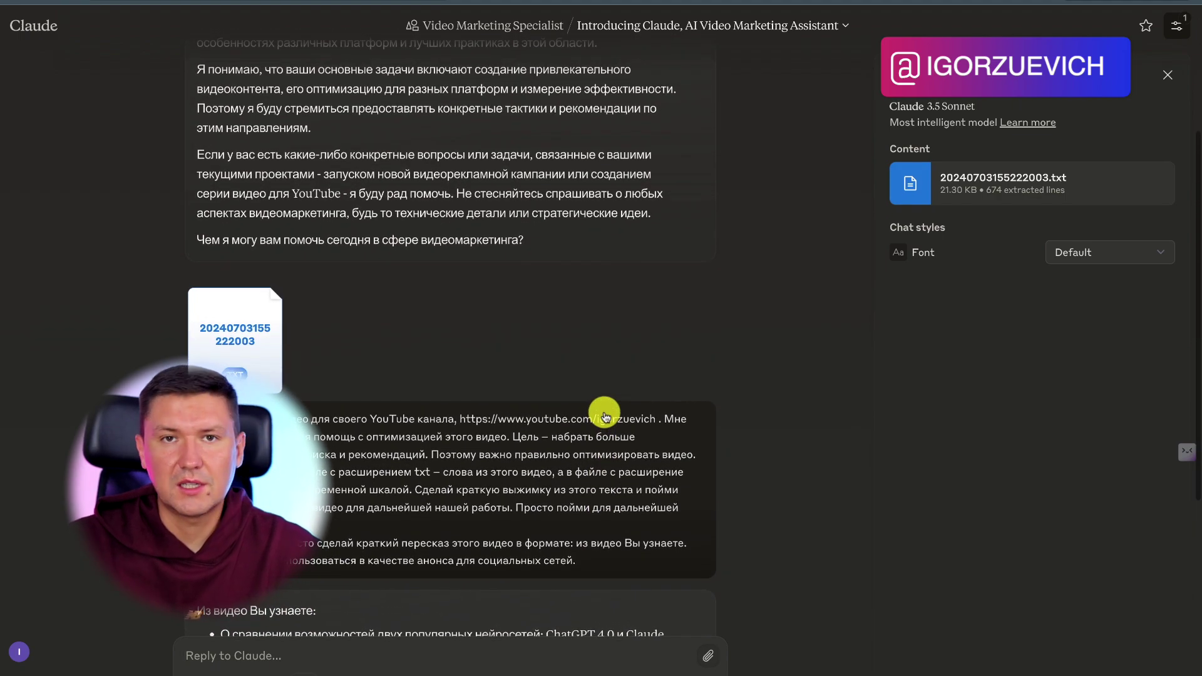
scroll(656, 364, "up", 3)
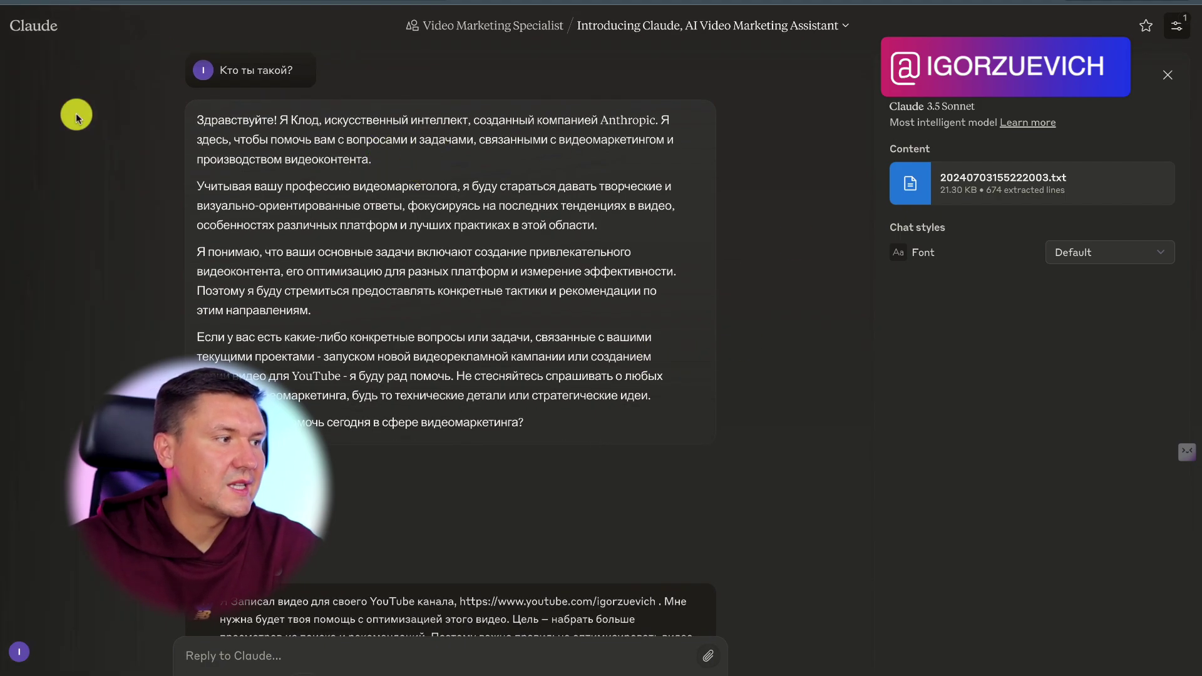
mouse_move(14, 22)
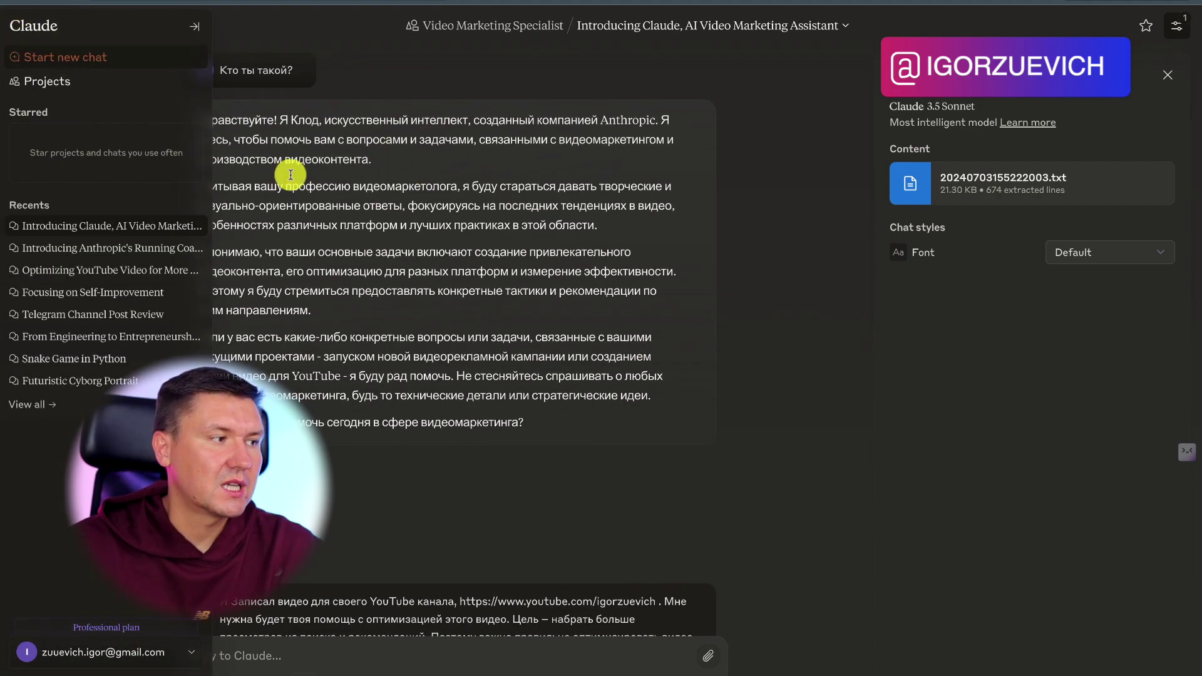
left_click(487, 26)
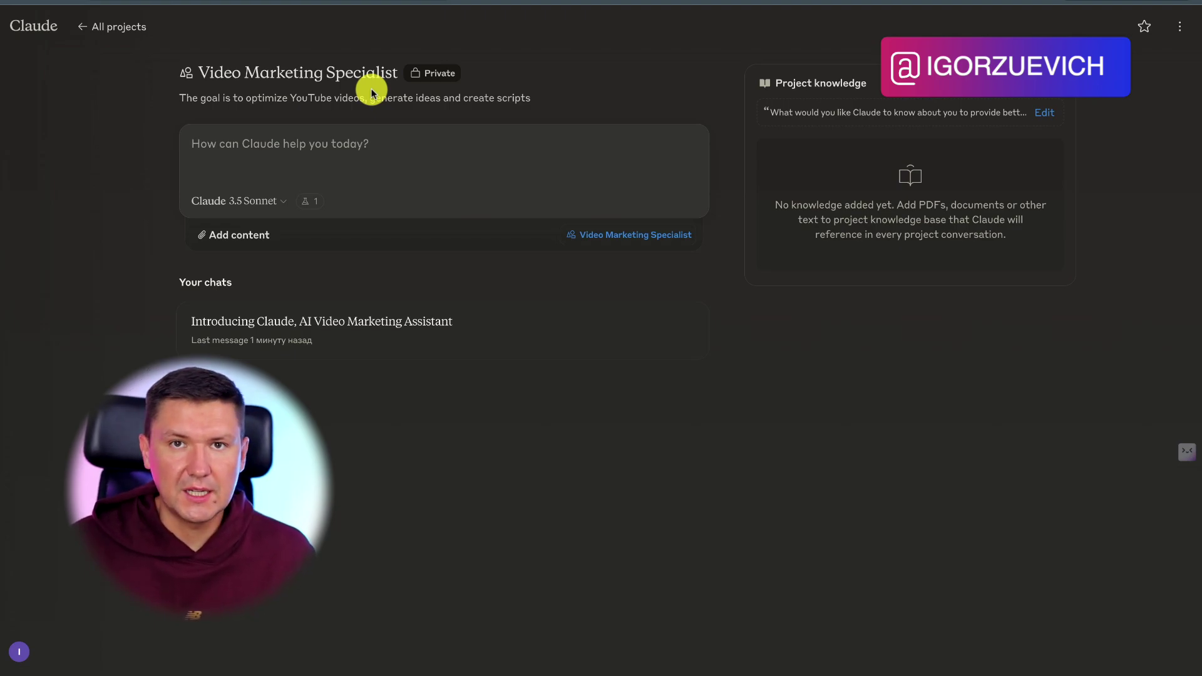
Reopen the "Introducing Claude, AI Video Marketing Assistant" chat, review Claude's earlier self-introduction, and return to the project page
mouse_move(21, 74)
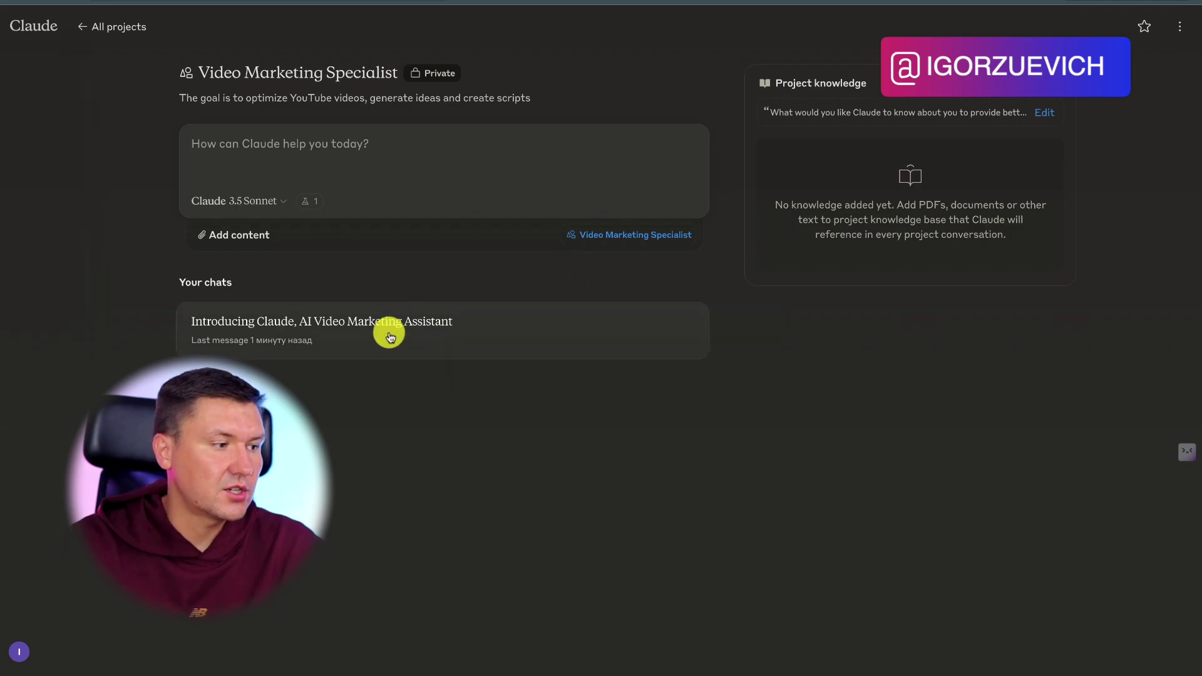
left_click(440, 345)
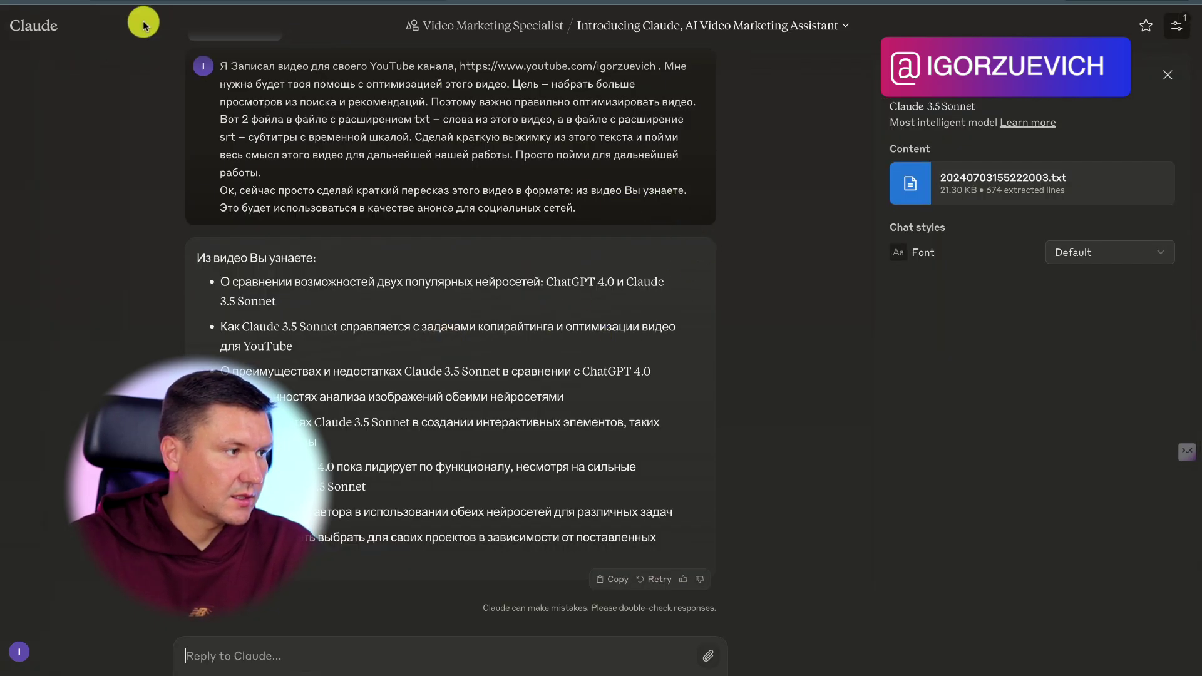
scroll(220, 144, "up", 5)
scroll(294, 186, "up", 4)
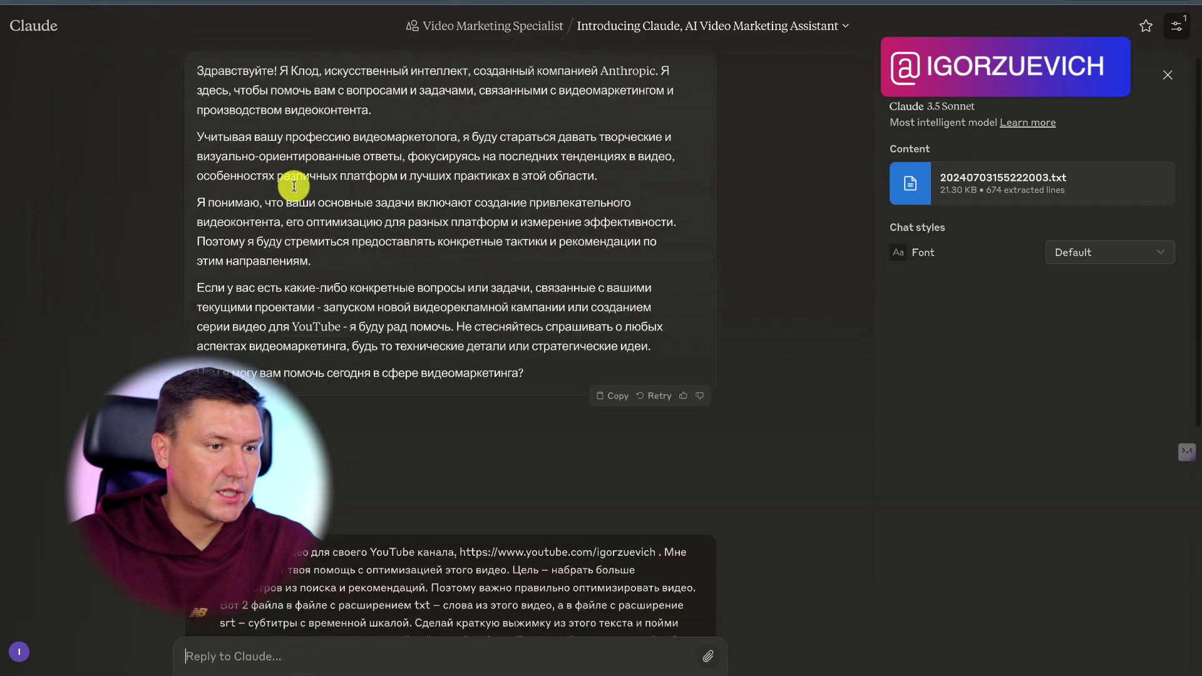
left_click(508, 25)
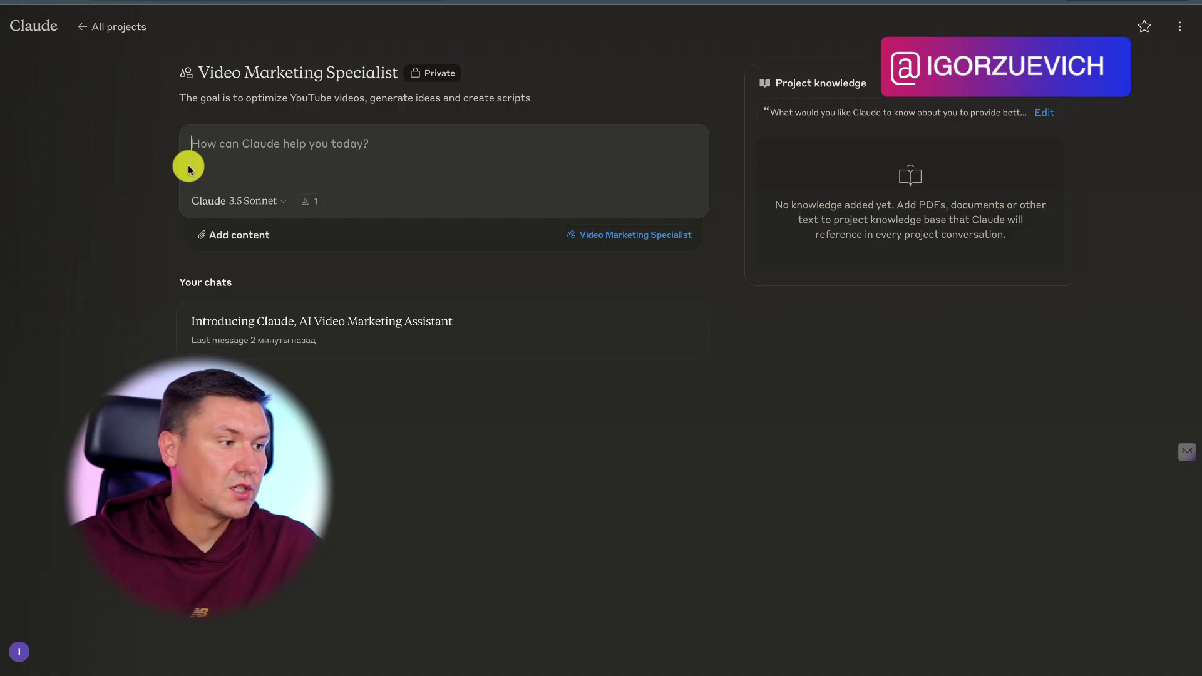
View the Artifacts feature preview for the project's chat and close it without changing the setting
left_click(313, 203)
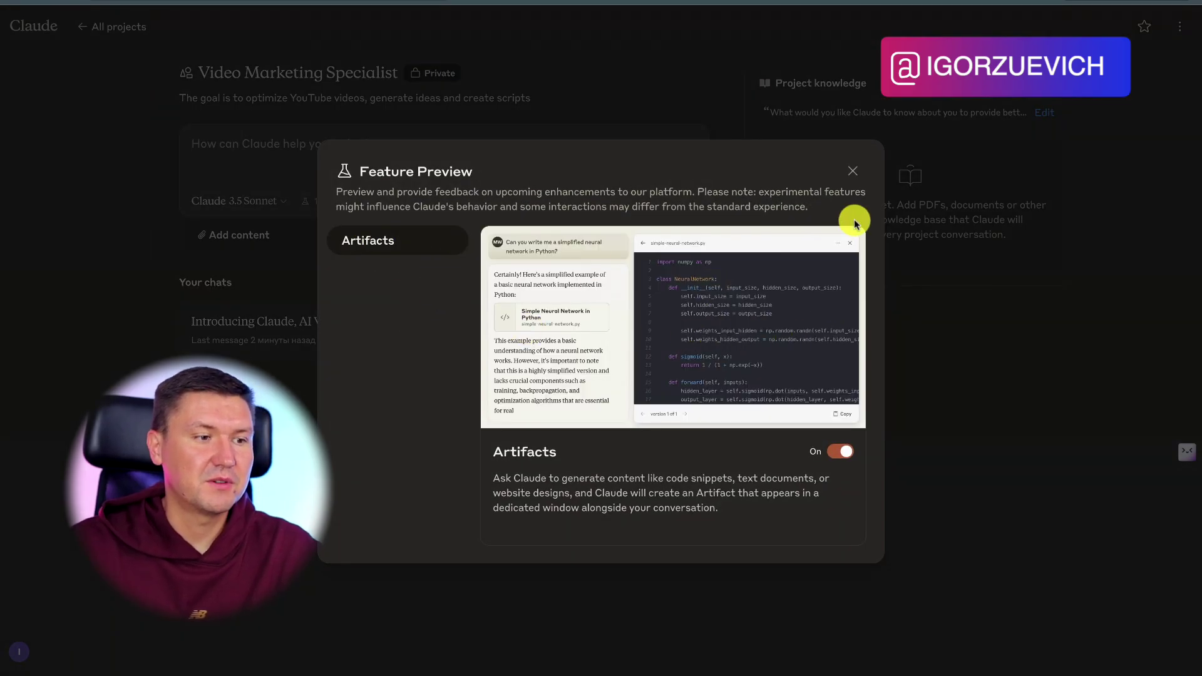
left_click(853, 170)
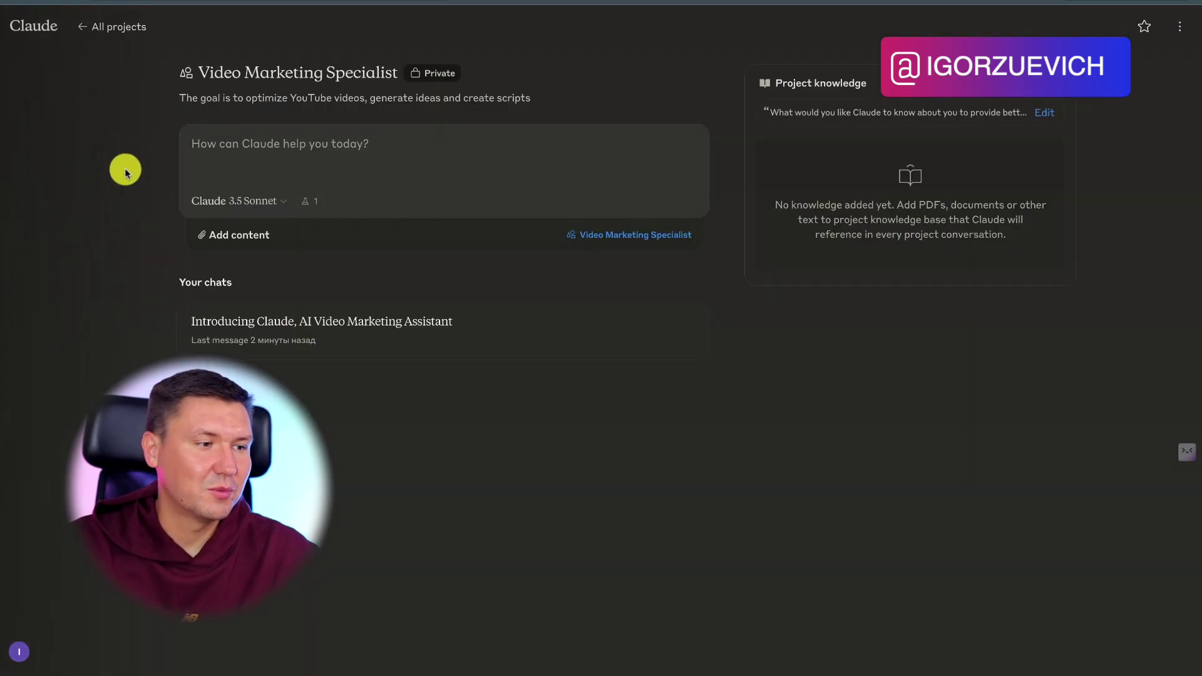